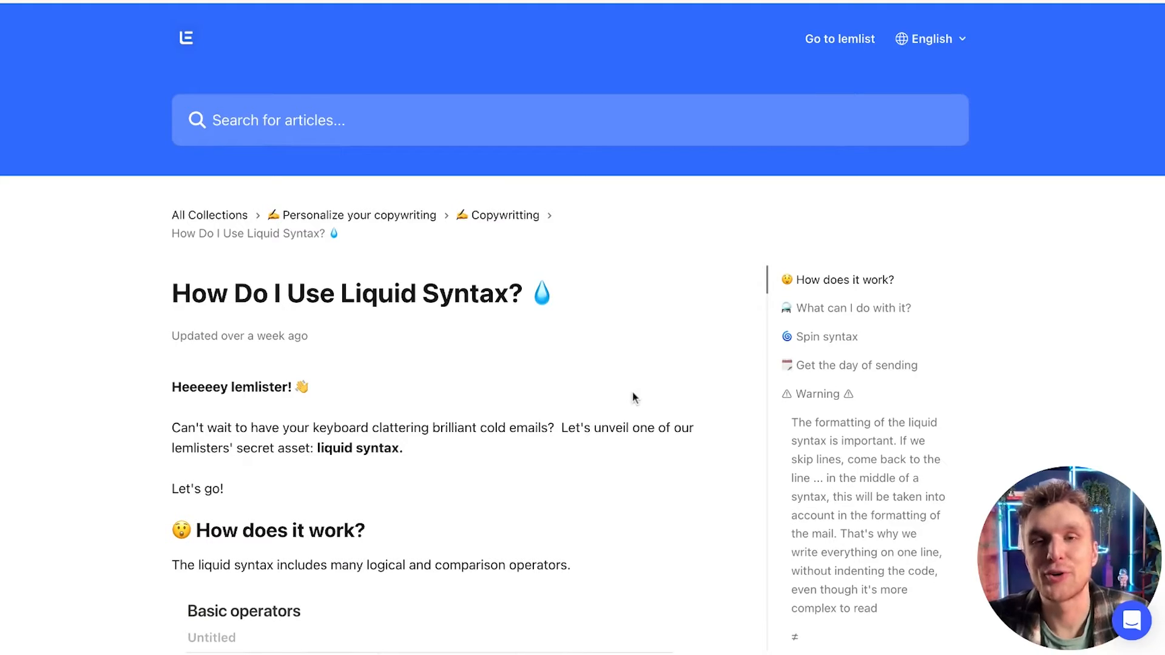
# Step: Read the liquid syntax documentation's comparison operators and conditional examples
pyautogui.scroll(-8, 632, 398)
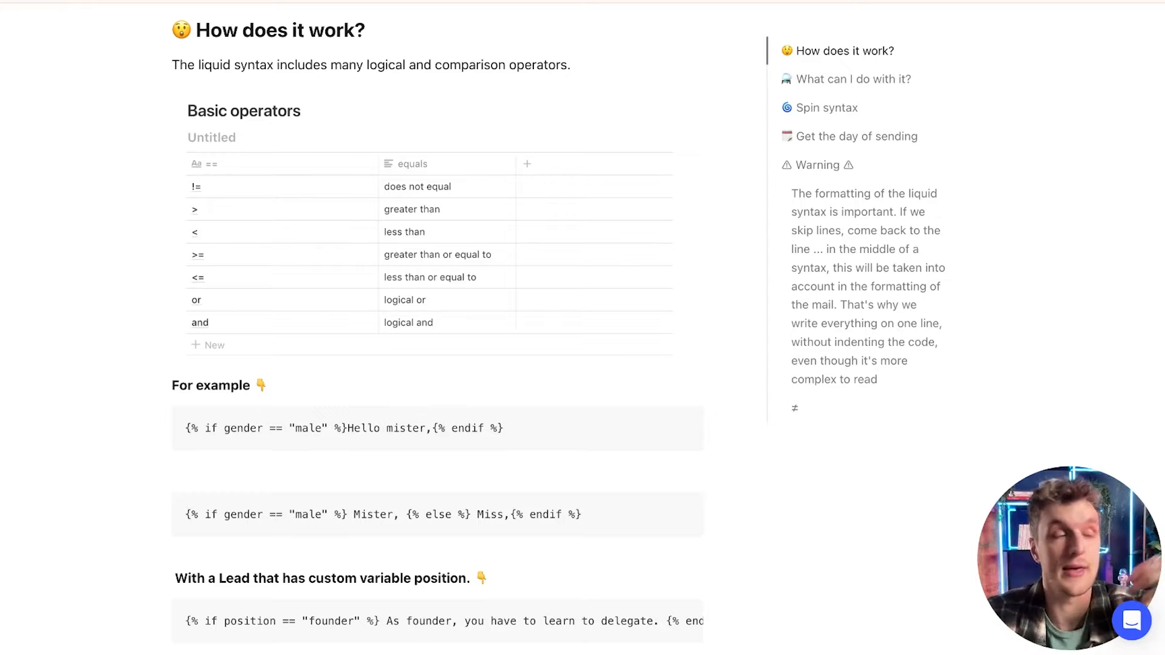
pyautogui.scroll(-2, 435, 265)
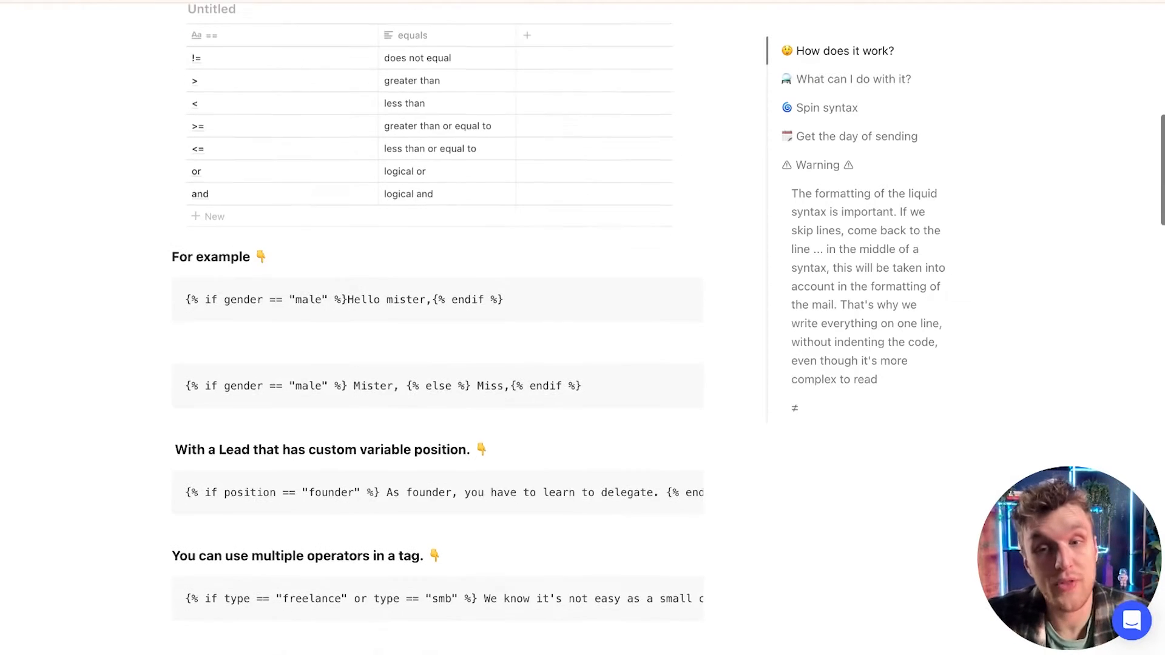
pyautogui.scroll(-3, 364, 273)
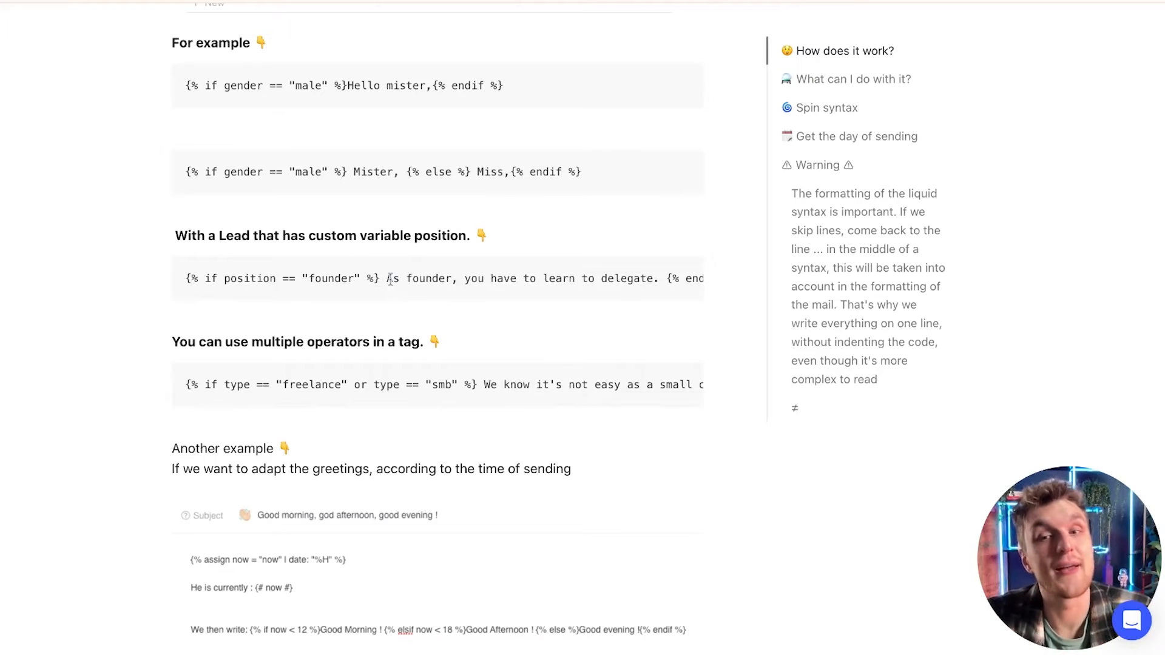
pyautogui.moveTo(387, 278); pyautogui.dragTo(451, 279)
pyautogui.click(527, 283)
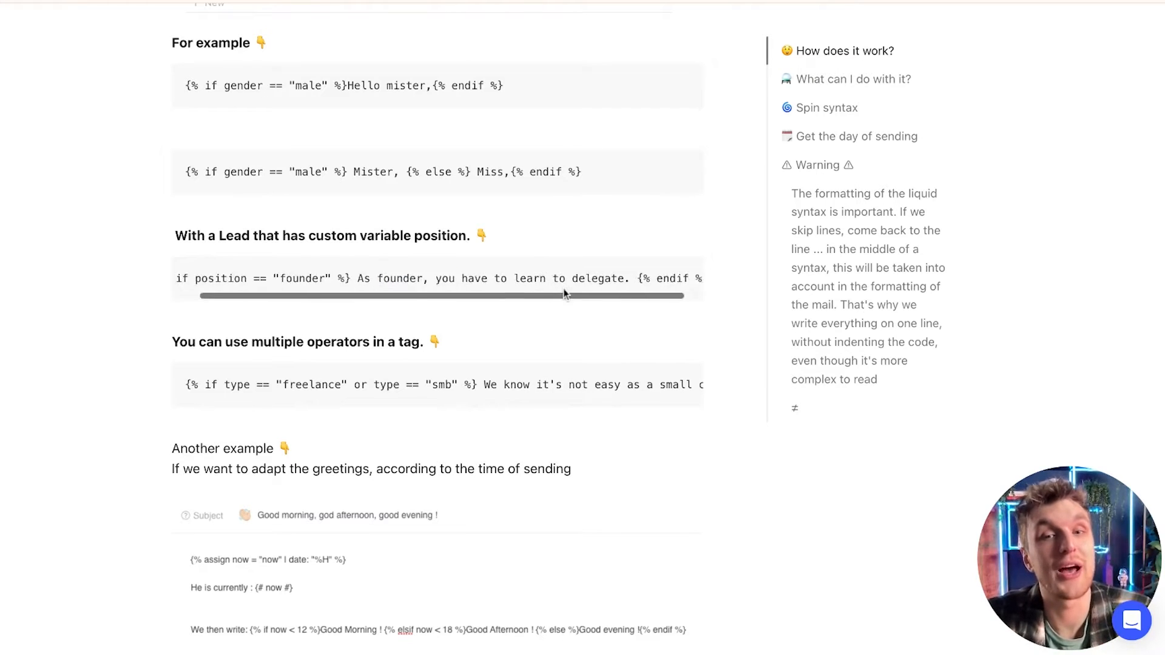
pyautogui.hscroll(2, 563, 289)
pyautogui.hscroll(-2, 563, 288)
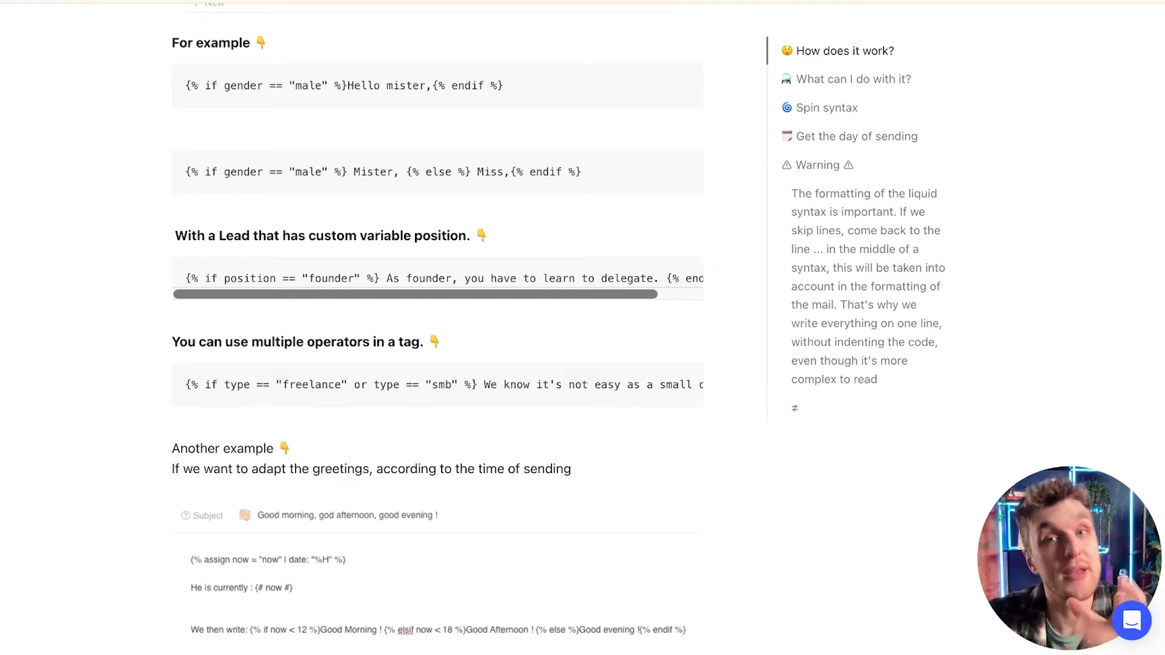
pyautogui.scroll(2, 363, 200)
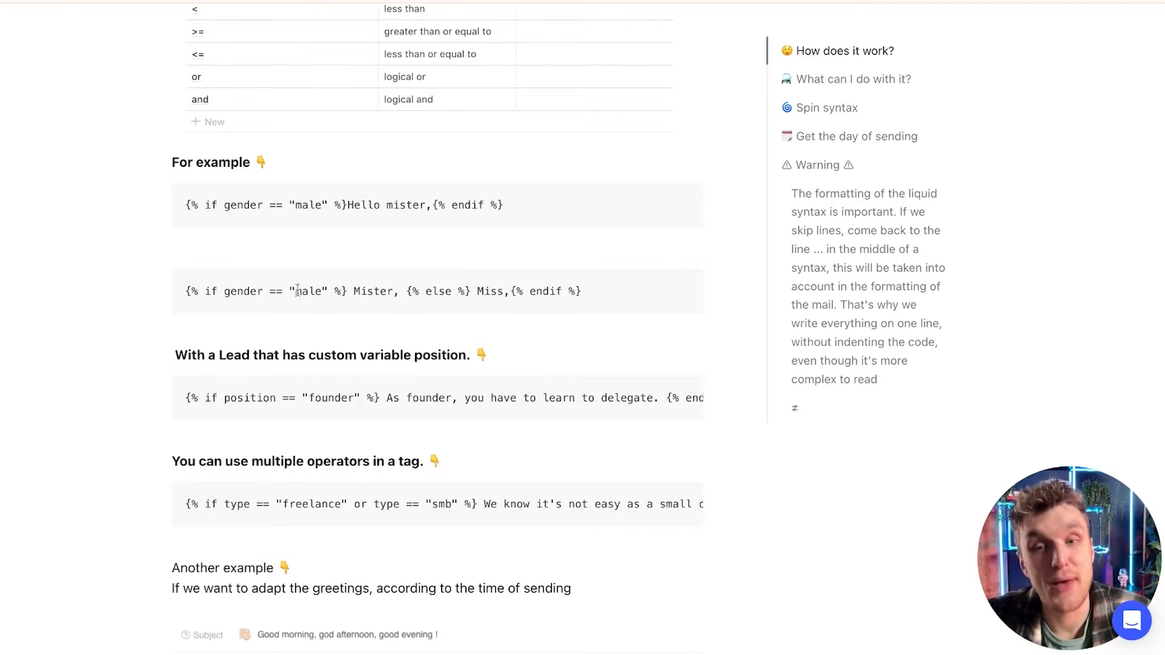
pyautogui.doubleClick(437, 291)
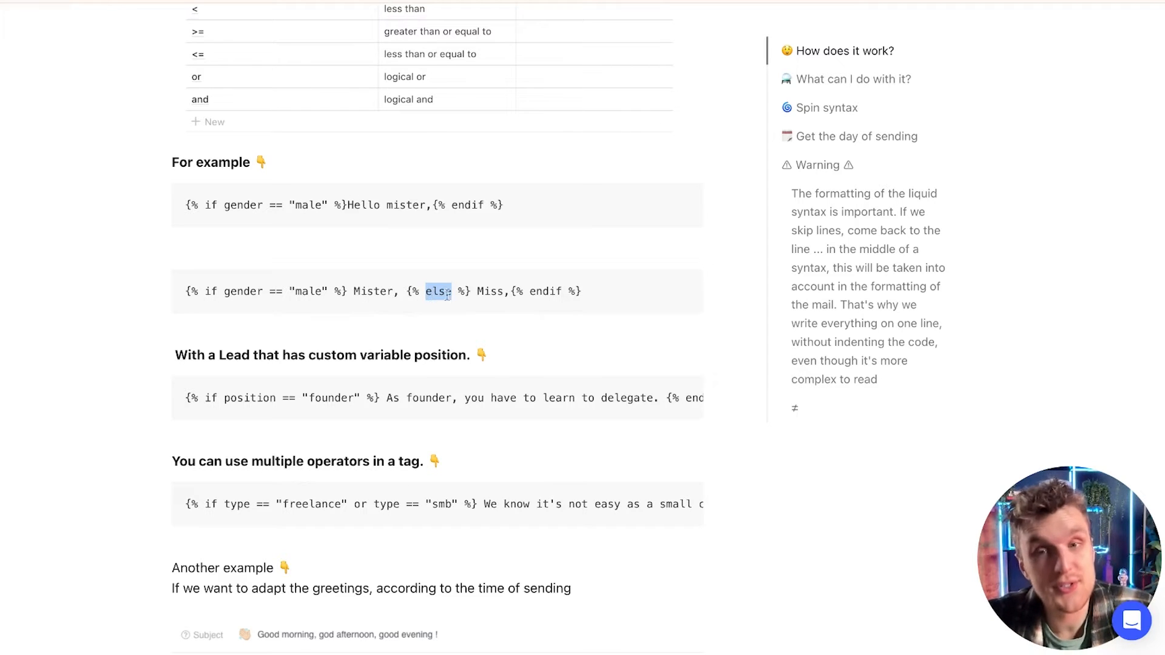
pyautogui.doubleClick(478, 292)
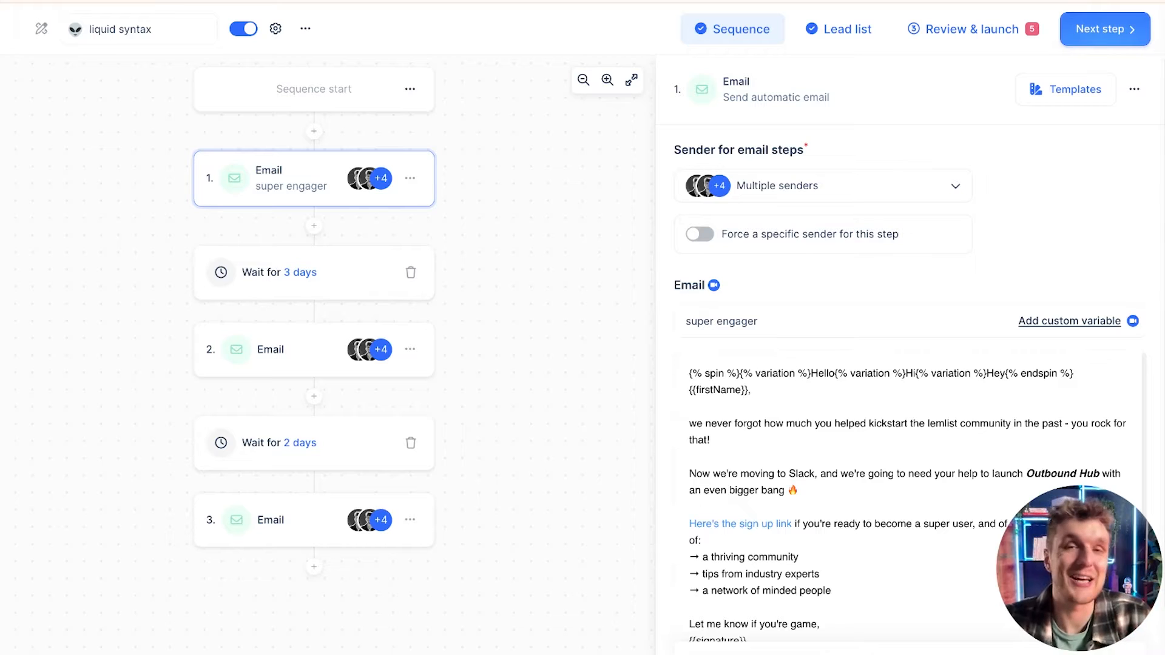
# Step: Examine the spin syntax greeting variations at the top of the first email's body
pyautogui.scroll(-1, 767, 386)
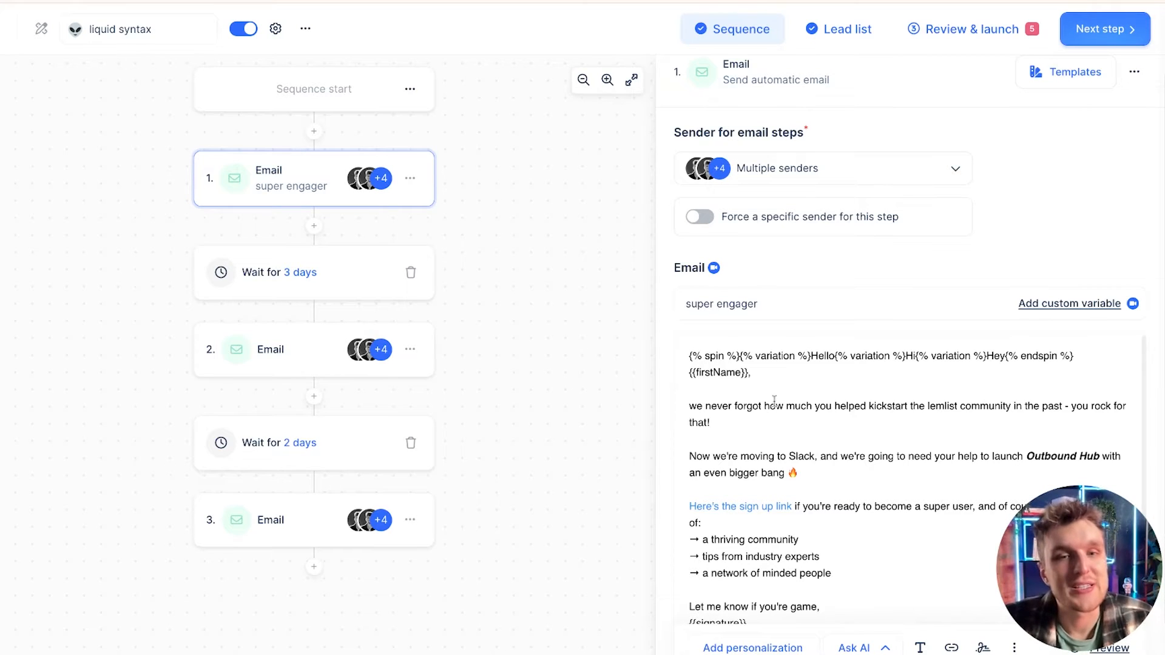
pyautogui.click(716, 357)
pyautogui.tripleClick(716, 357)
pyautogui.click(766, 357)
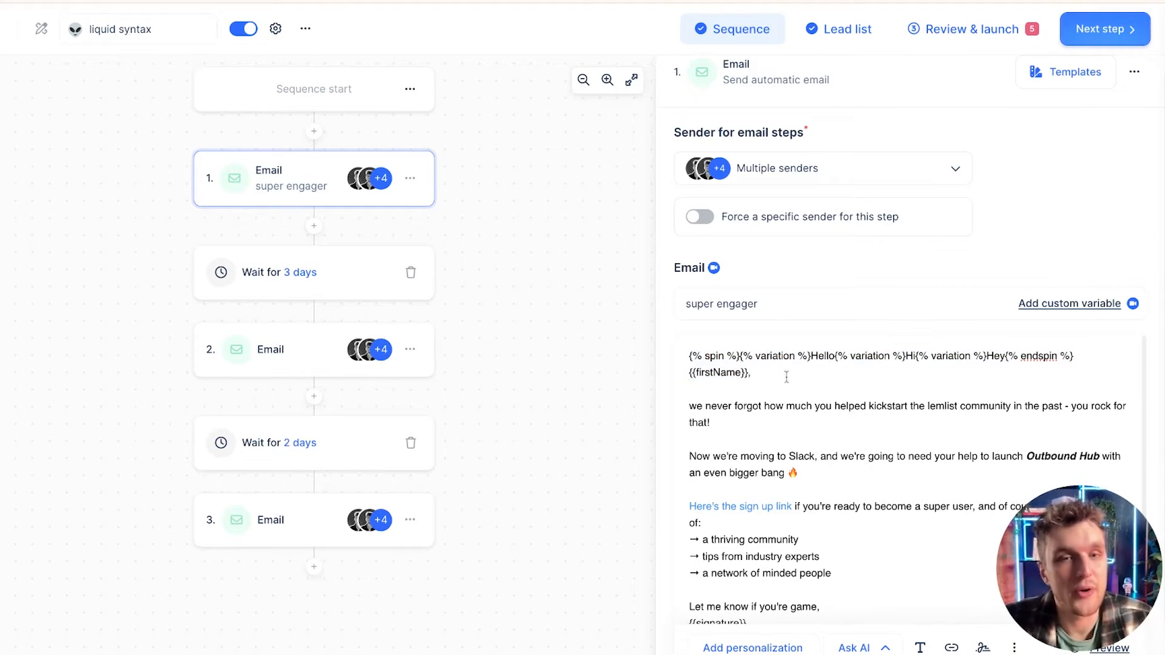
pyautogui.doubleClick(820, 356)
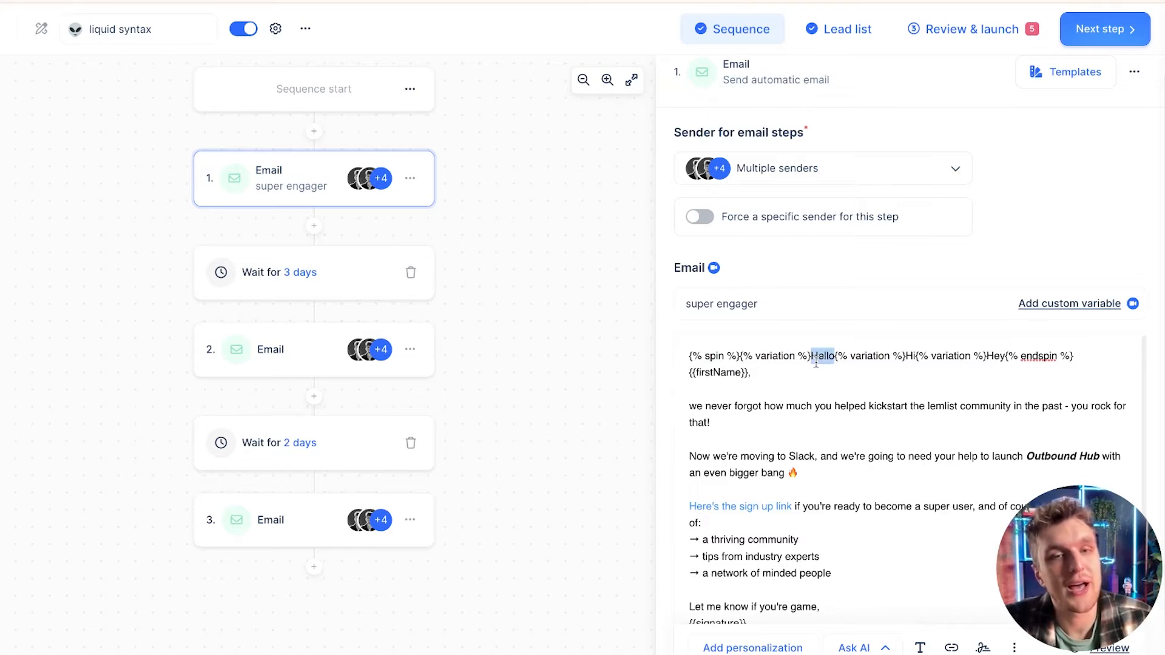
pyautogui.doubleClick(910, 357)
pyautogui.doubleClick(995, 357)
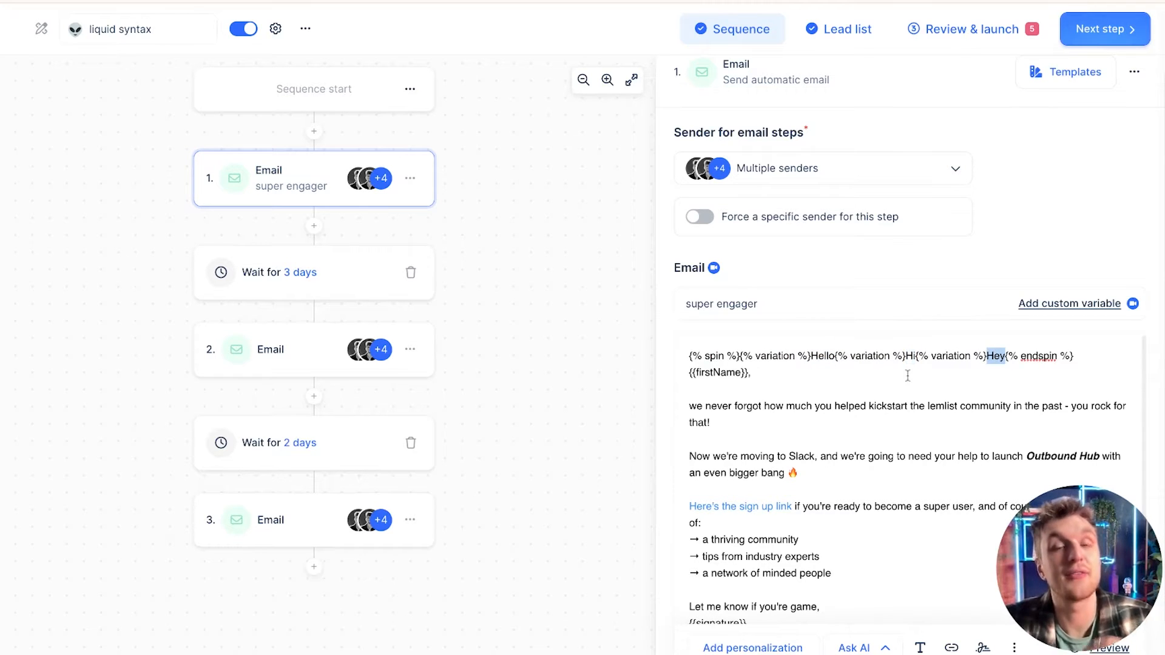
pyautogui.click(907, 376)
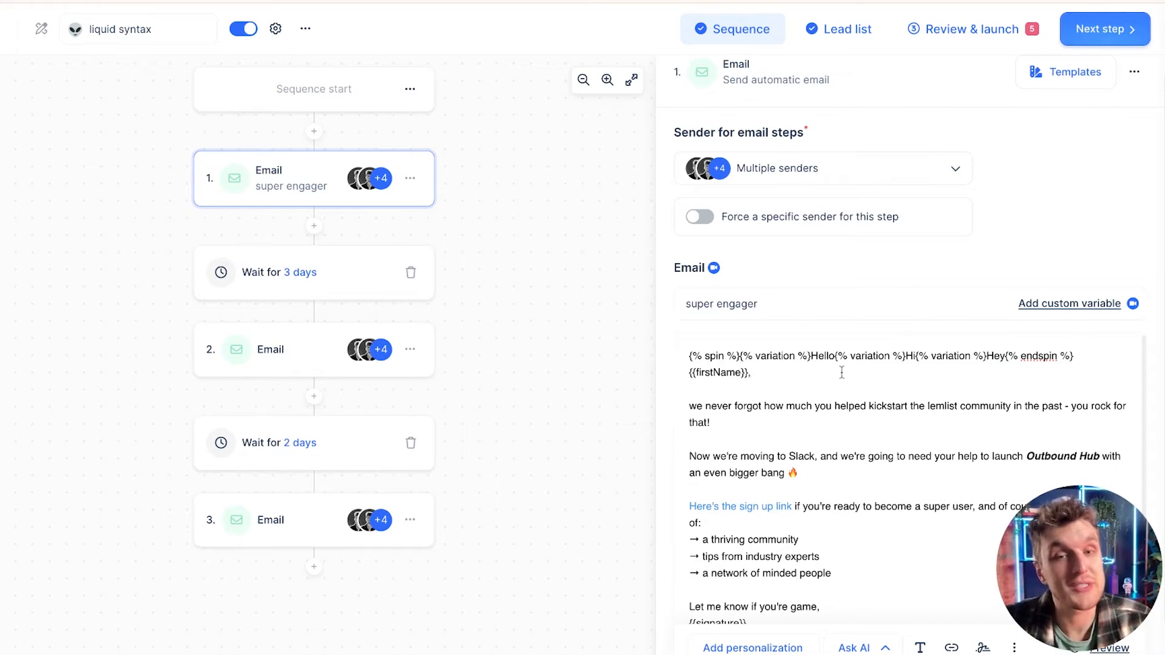
pyautogui.tripleClick(840, 371)
pyautogui.click(823, 366)
pyautogui.doubleClick(819, 357)
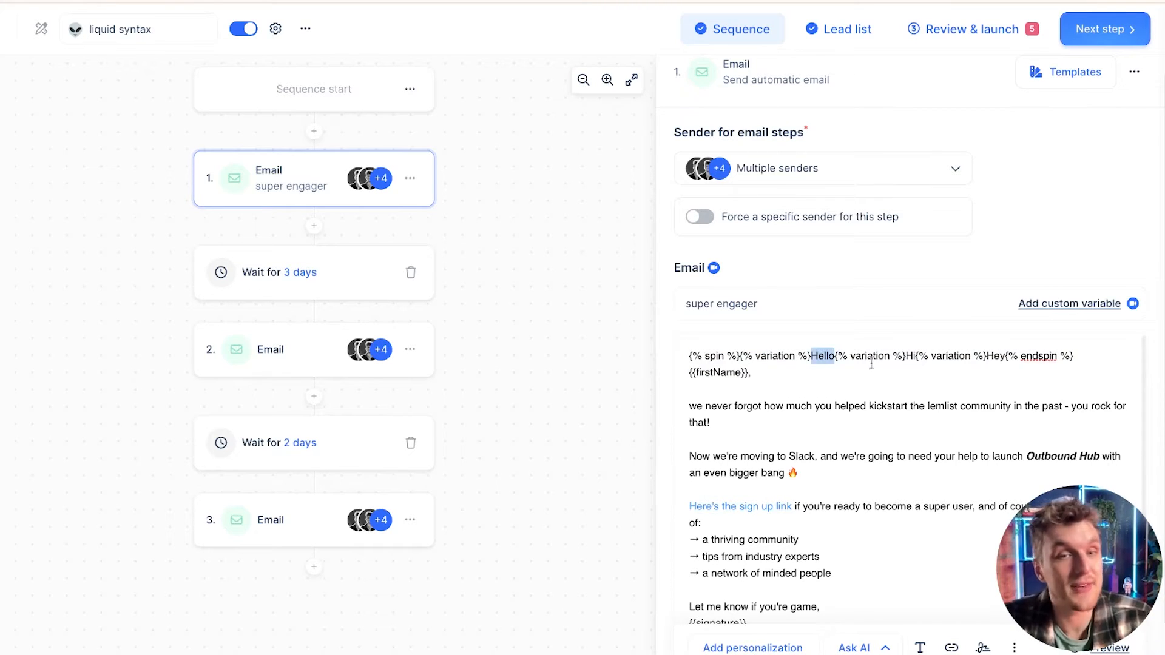
pyautogui.click(907, 358)
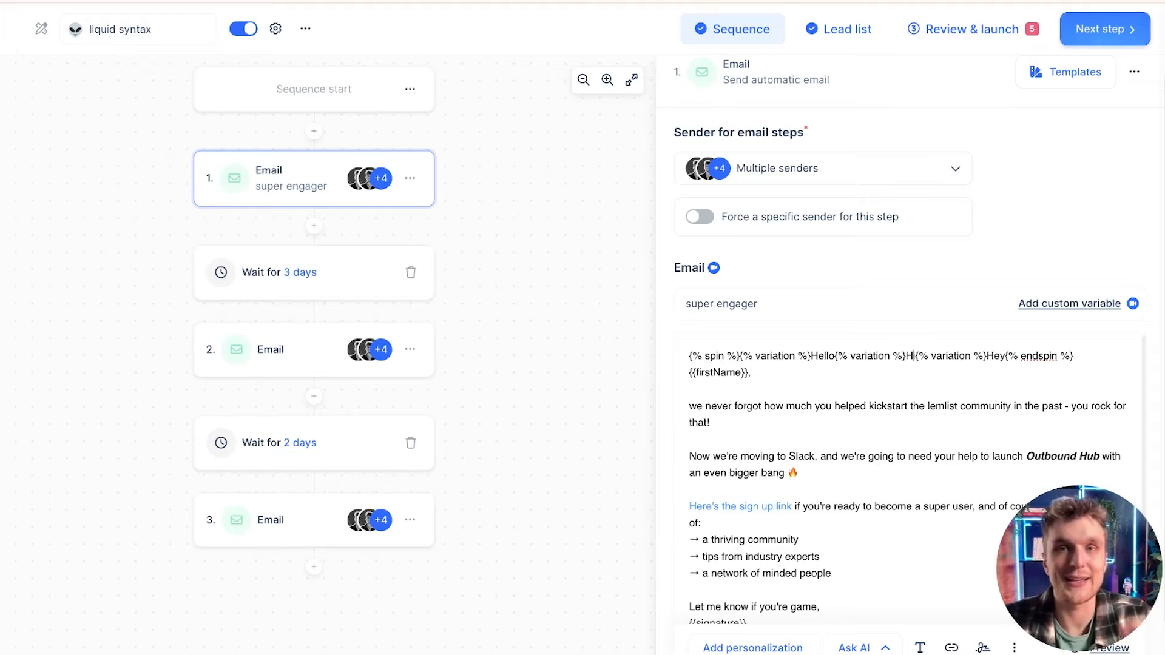
pyautogui.scroll(-1, 1110, 628)
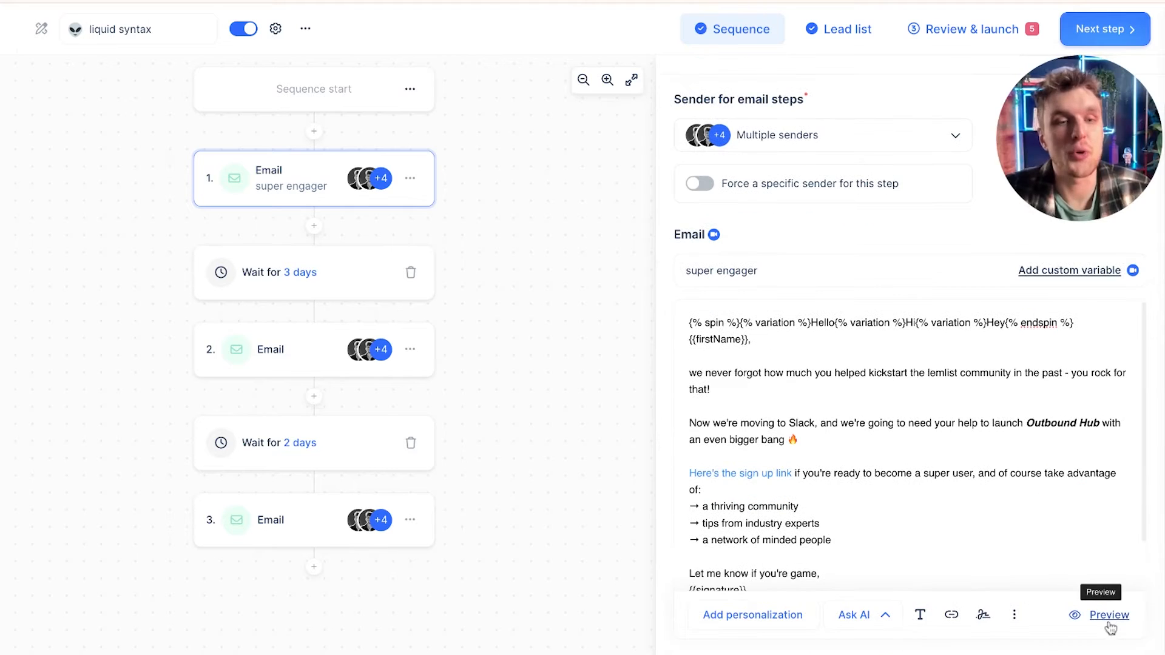
# Step: Preview the first email for each imported lead, then close the preview
pyautogui.click(1109, 619)
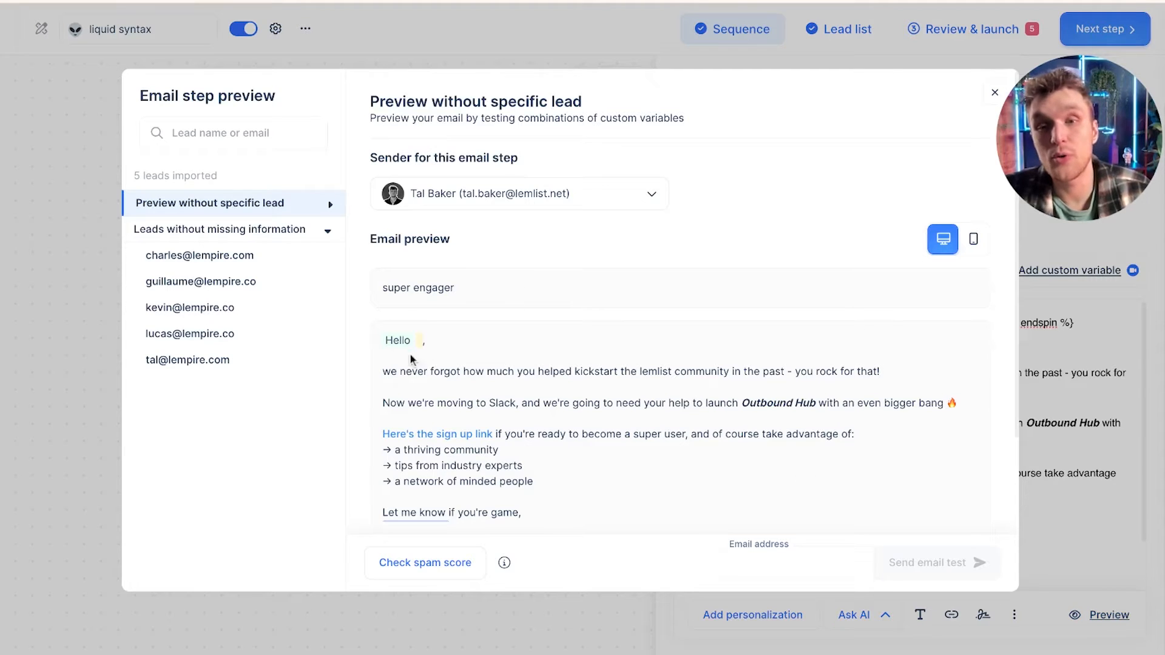
pyautogui.moveTo(394, 343)
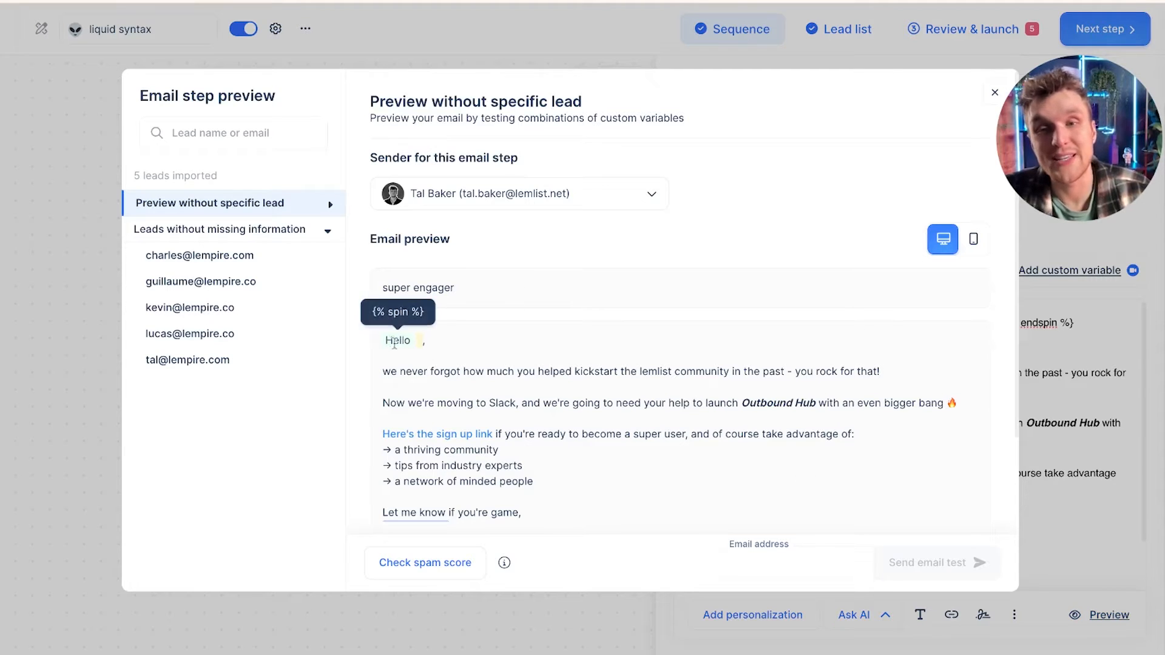
pyautogui.click(242, 258)
pyautogui.click(245, 282)
pyautogui.click(246, 307)
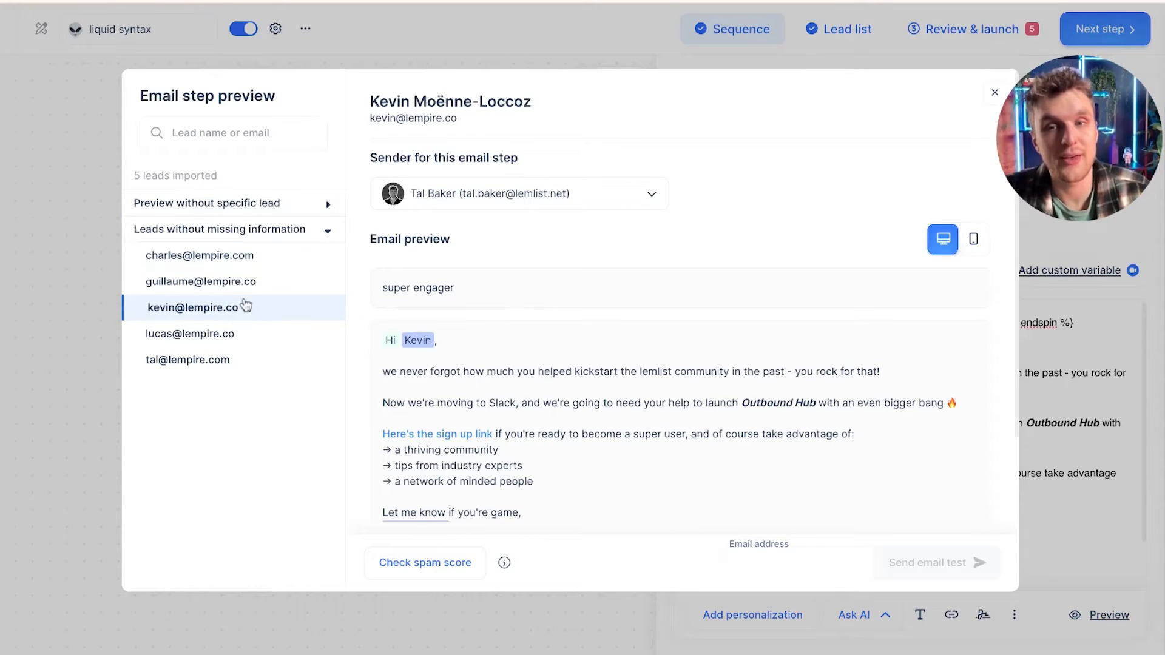
pyautogui.click(250, 330)
pyautogui.click(249, 359)
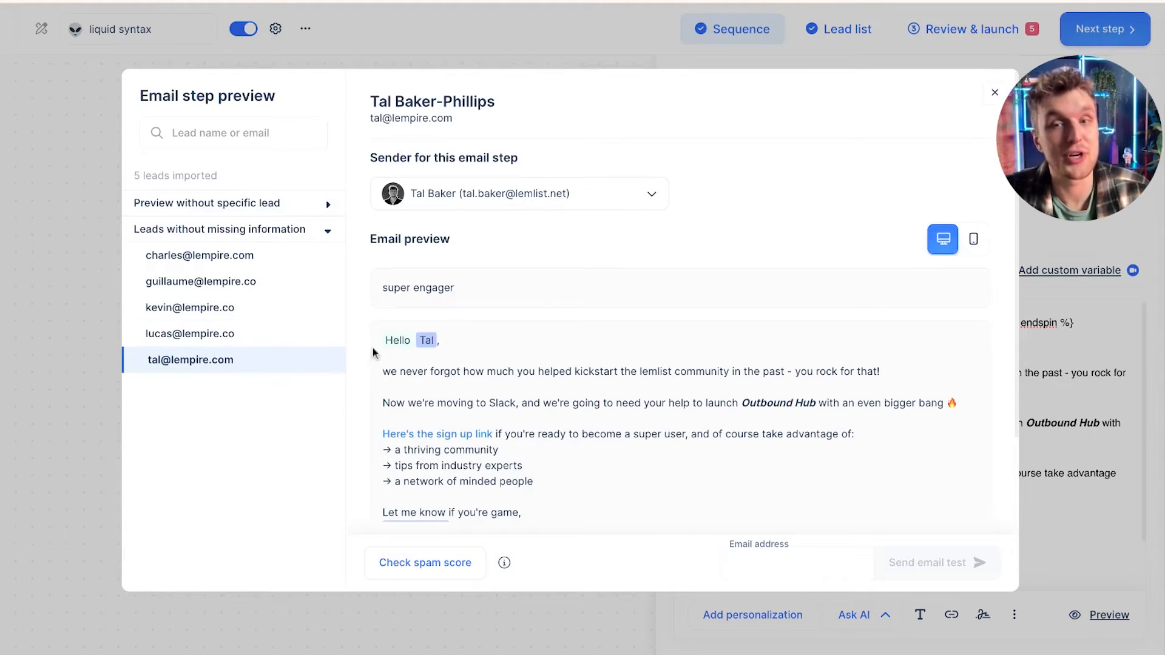
pyautogui.moveTo(408, 343)
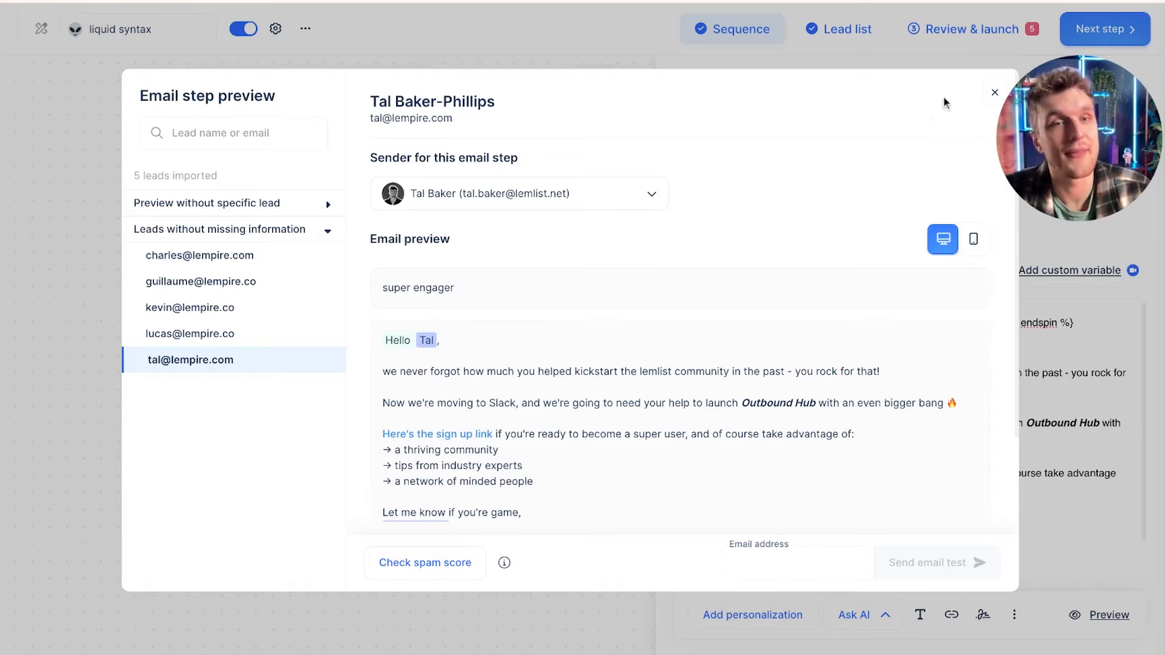
pyautogui.click(994, 92)
# Step: Examine the spin syntax variations in the second email's closing question
pyautogui.scroll(-1, 776, 486)
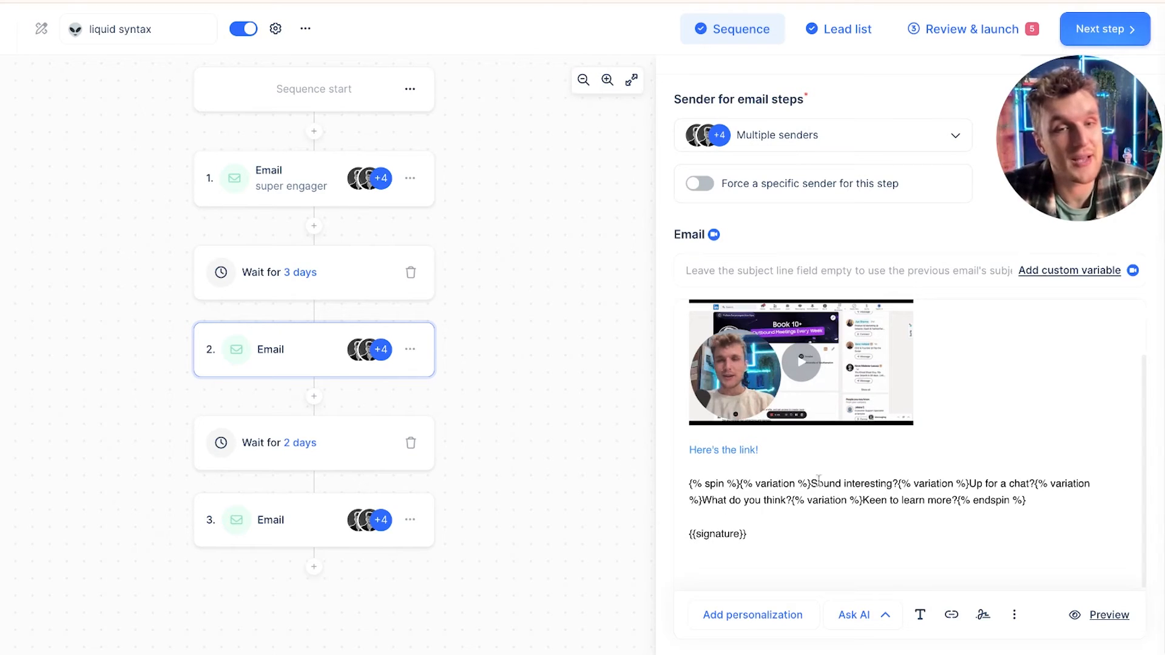
pyautogui.moveTo(811, 484); pyautogui.dragTo(892, 483)
pyautogui.moveTo(968, 483); pyautogui.dragTo(1029, 483)
pyautogui.doubleClick(716, 500)
pyautogui.moveTo(719, 506); pyautogui.dragTo(784, 503)
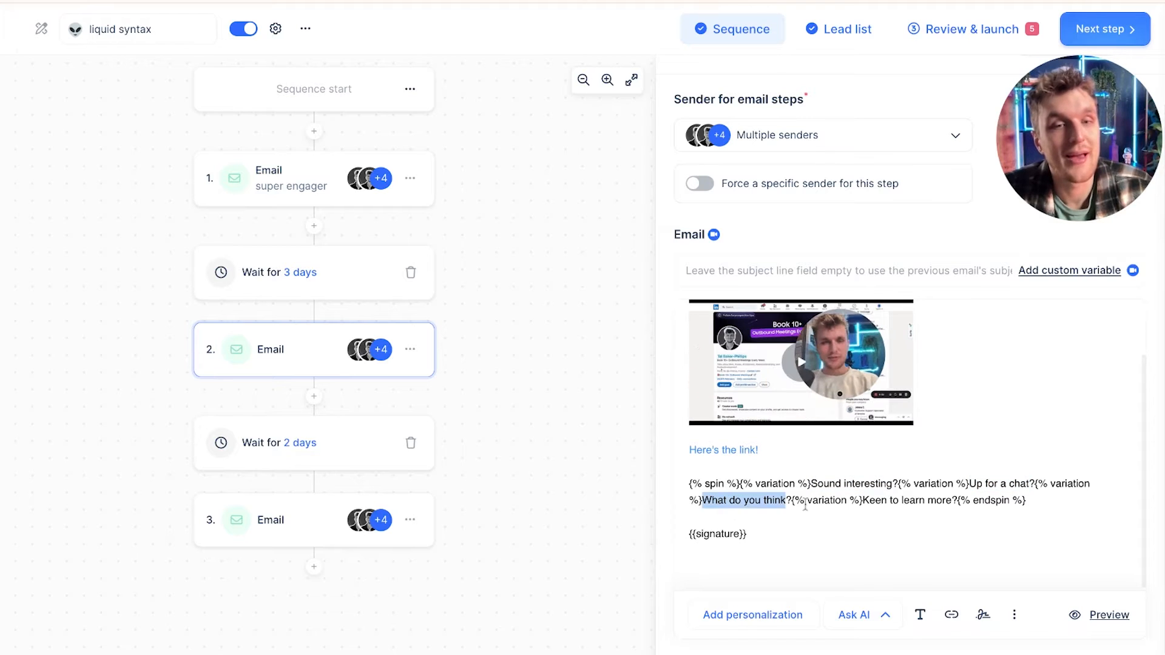
pyautogui.click(873, 503)
pyautogui.moveTo(874, 503); pyautogui.dragTo(926, 503)
pyautogui.click(958, 525)
# Step: Preview the second email for each imported lead
pyautogui.click(1107, 615)
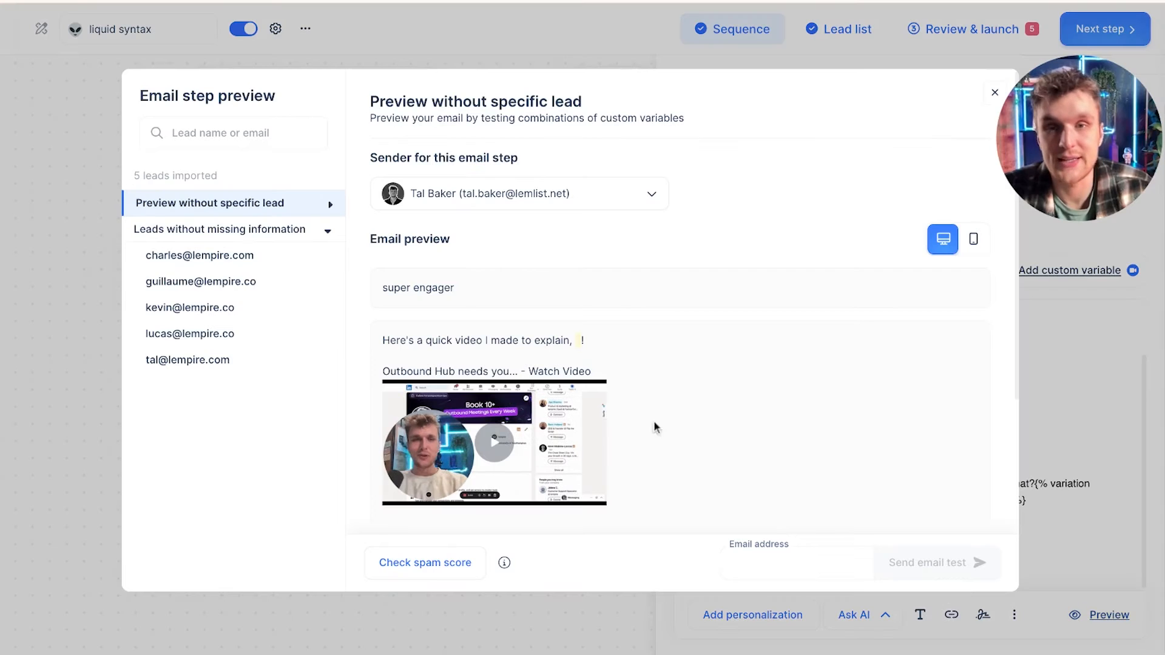
pyautogui.click(255, 268)
pyautogui.scroll(-3, 536, 383)
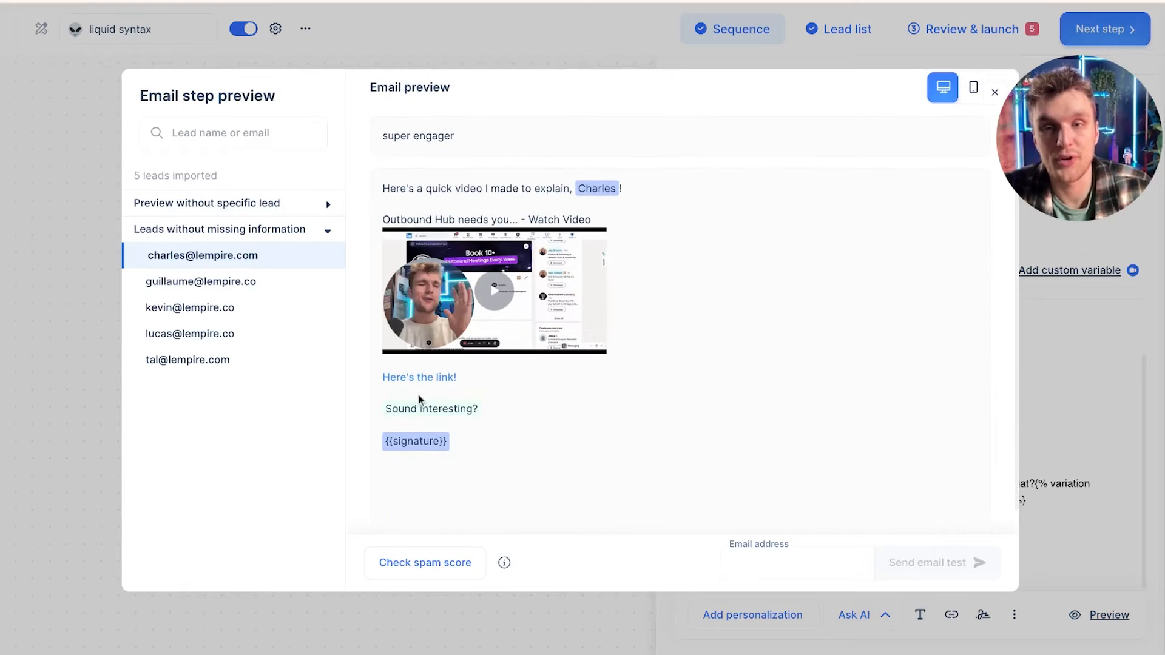
pyautogui.click(233, 282)
pyautogui.click(241, 307)
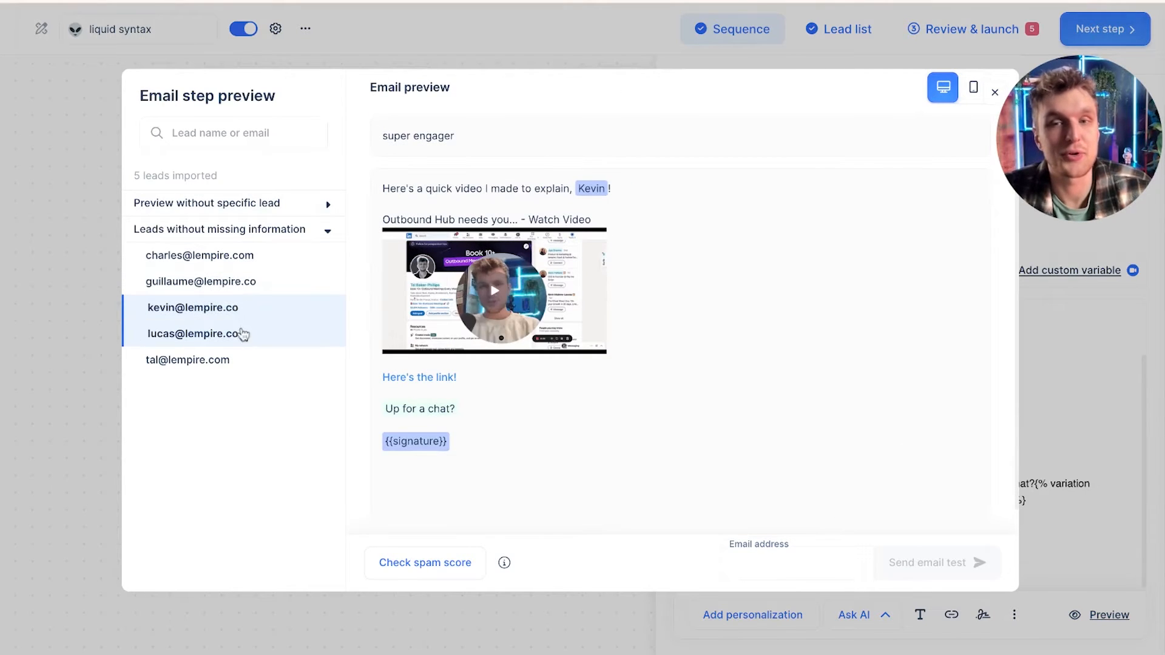
pyautogui.click(242, 333)
pyautogui.click(246, 360)
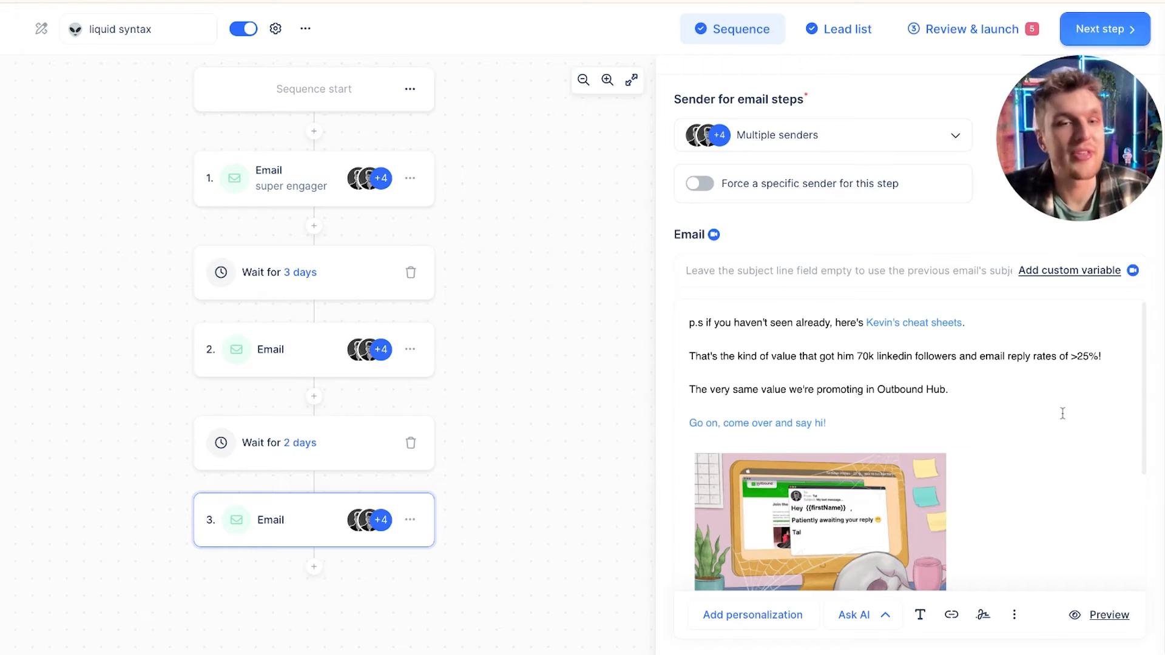
# Step: Examine the favourite_colour conditional block at the end of the third email
pyautogui.scroll(-1, 1062, 413)
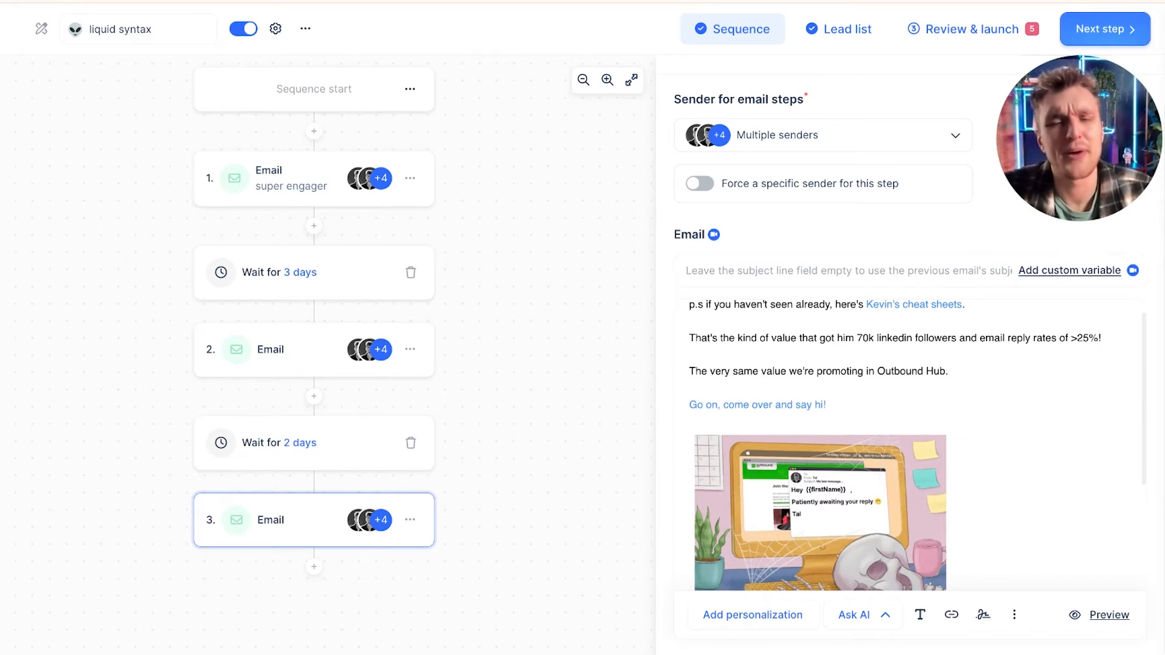
pyautogui.scroll(-3, 1062, 413)
pyautogui.tripleClick(818, 523)
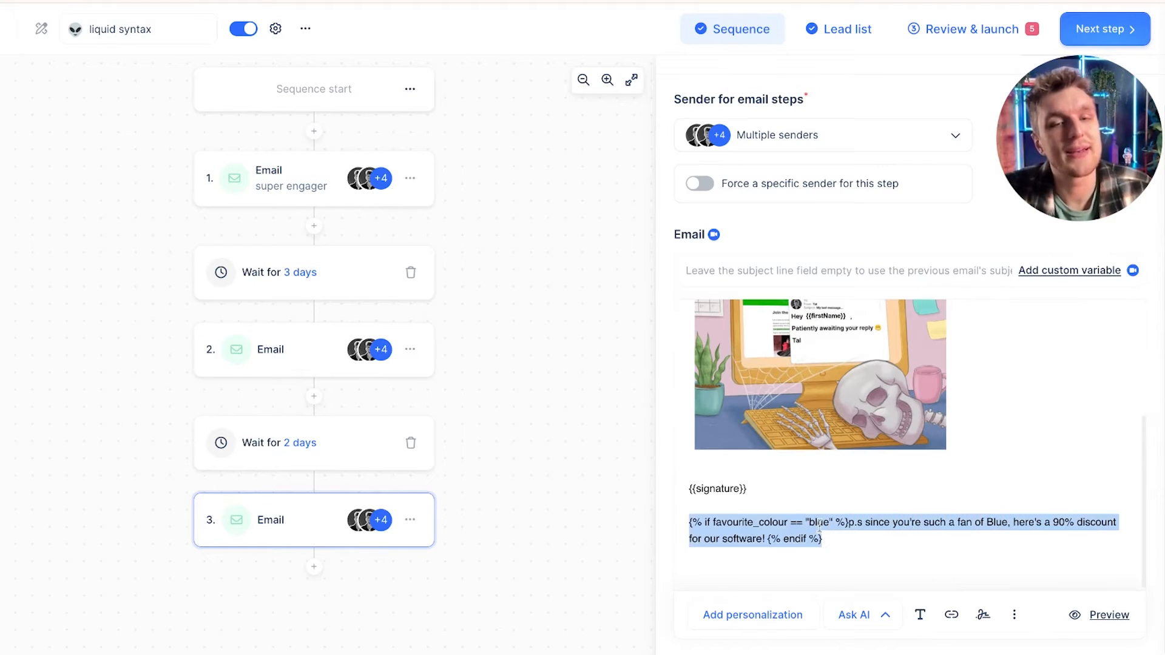
pyautogui.click(925, 537)
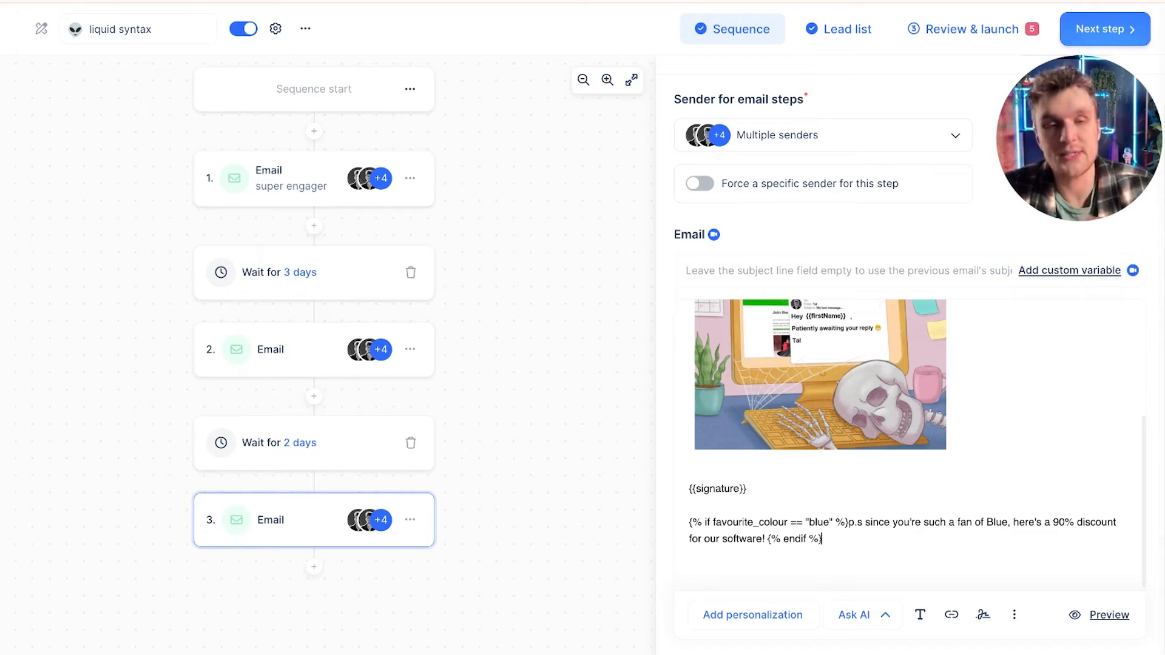
pyautogui.moveTo(857, 523); pyautogui.dragTo(988, 523)
pyautogui.click(987, 523)
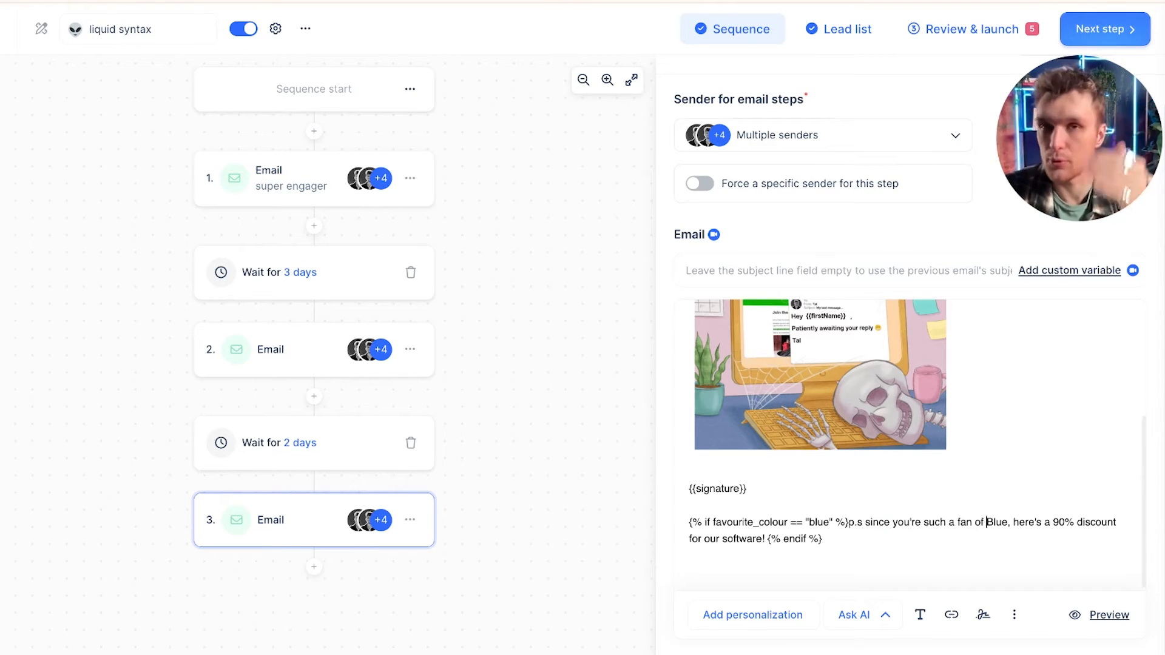
# Step: Open Review & launch and inspect a lead's details and custom variables, then switch to another lead
pyautogui.click(957, 29)
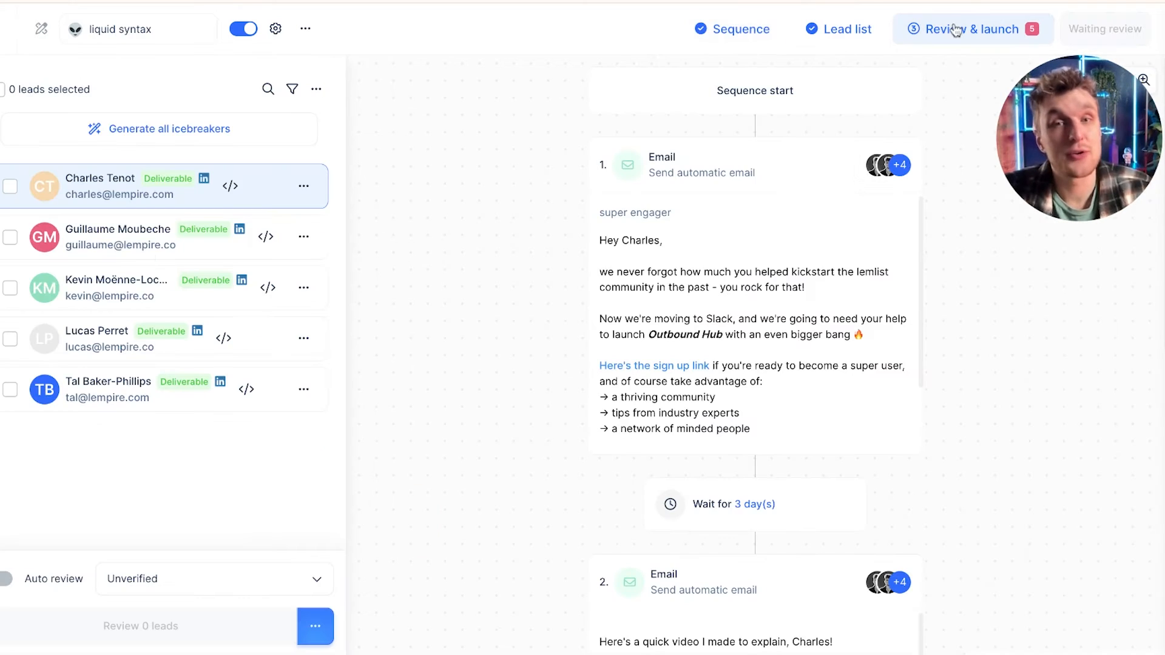
pyautogui.click(45, 189)
pyautogui.scroll(-5, 955, 351)
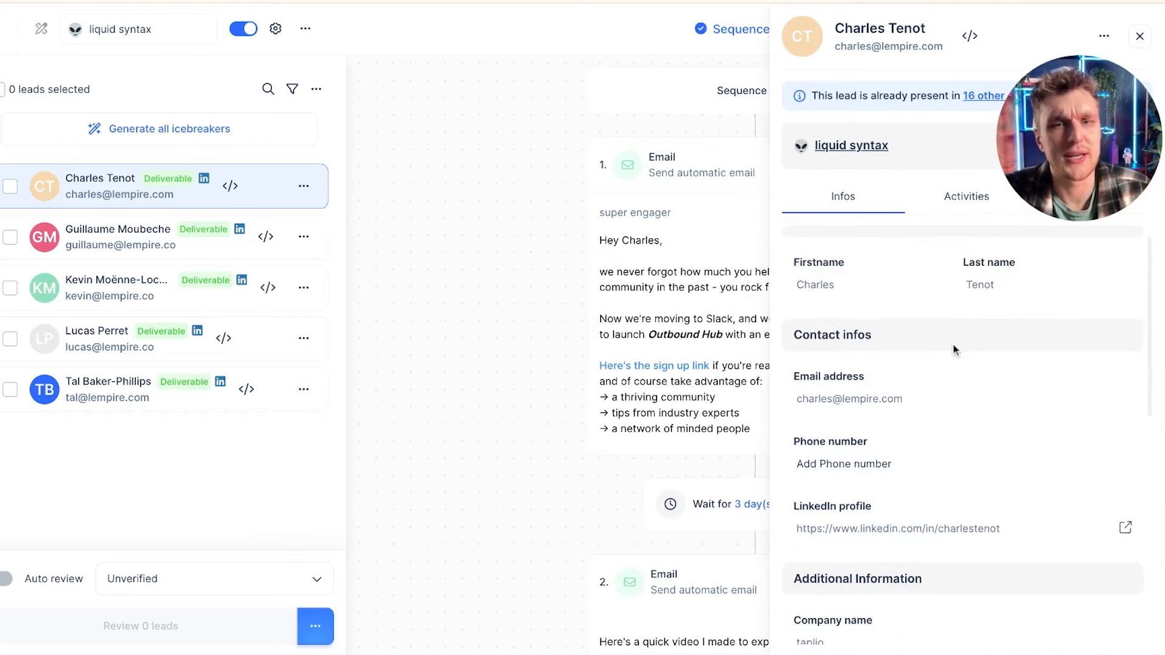
pyautogui.scroll(-3, 954, 351)
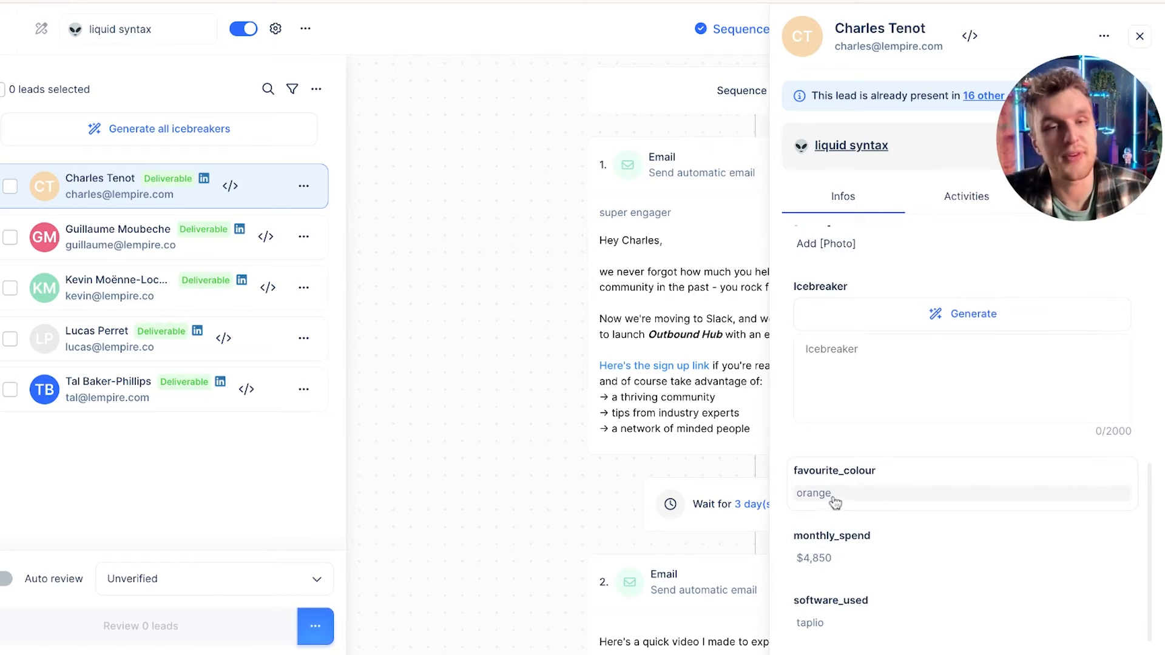
pyautogui.click(130, 250)
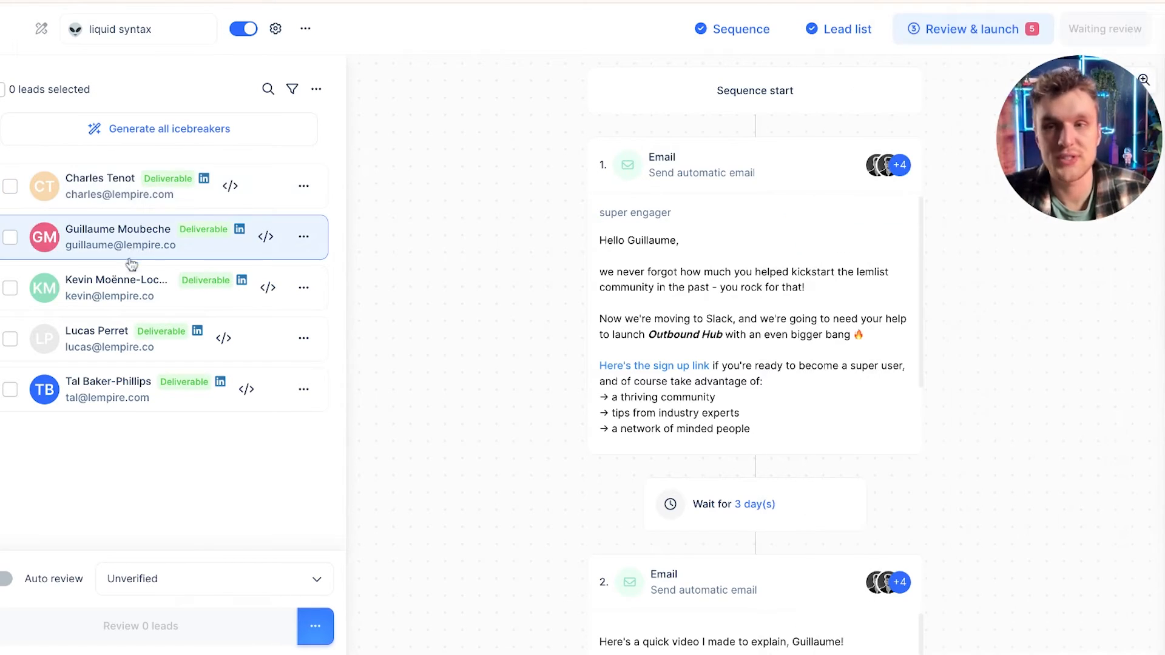
# Step: Open the third lead's details to inspect its custom variables, then close the lead panel
pyautogui.click(105, 302)
pyautogui.scroll(-5, 936, 371)
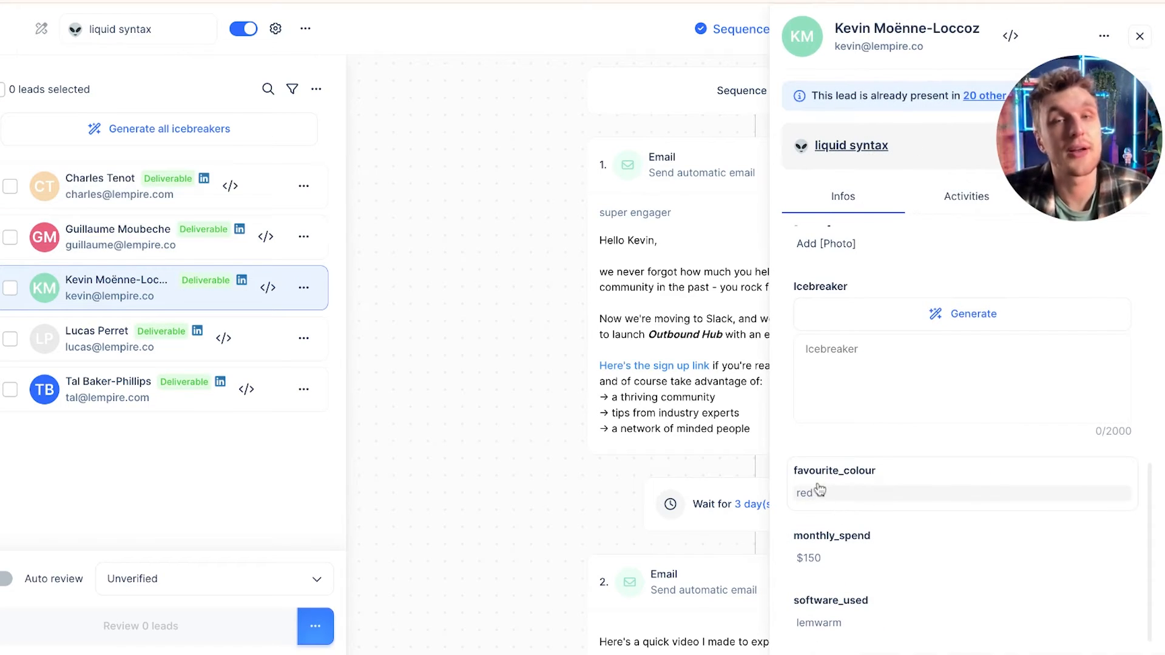
pyautogui.click(1140, 36)
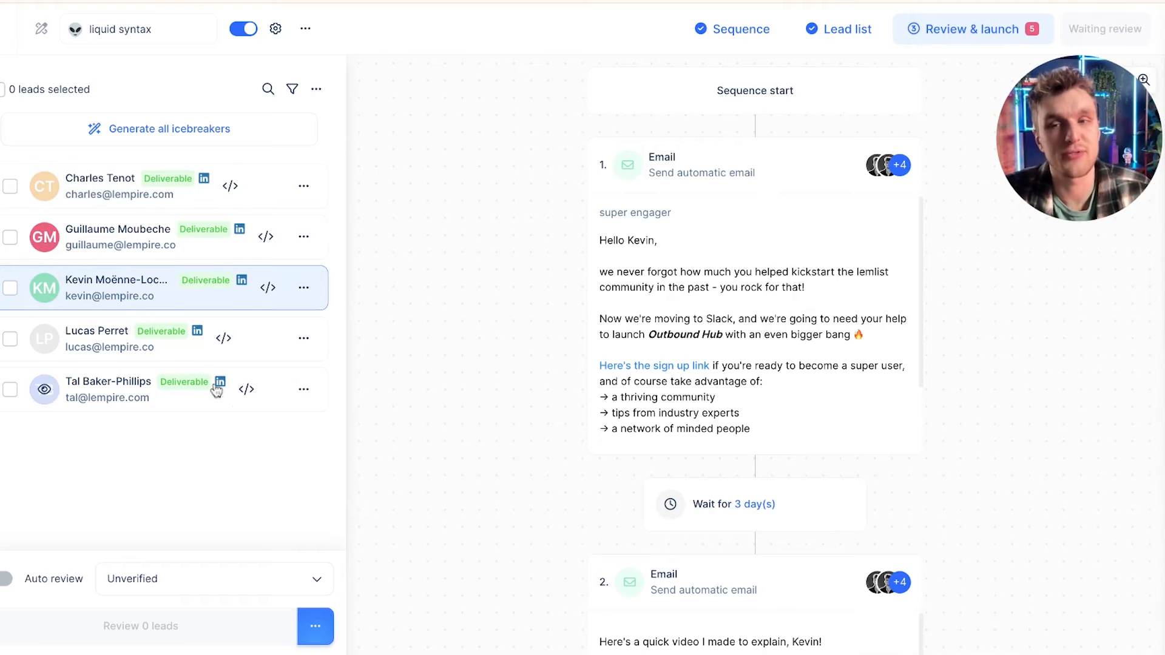
# Step: Scroll the sequence preview down to the third email and switch the preview to the last lead
pyautogui.scroll(-15, 730, 290)
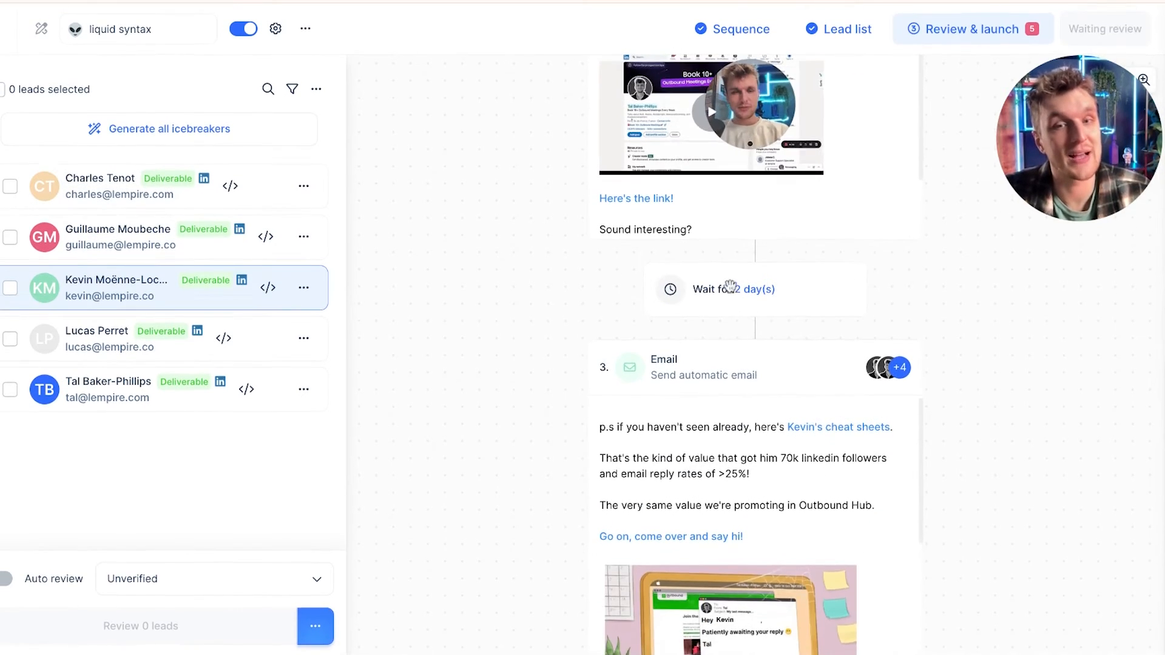
pyautogui.scroll(-3, 728, 473)
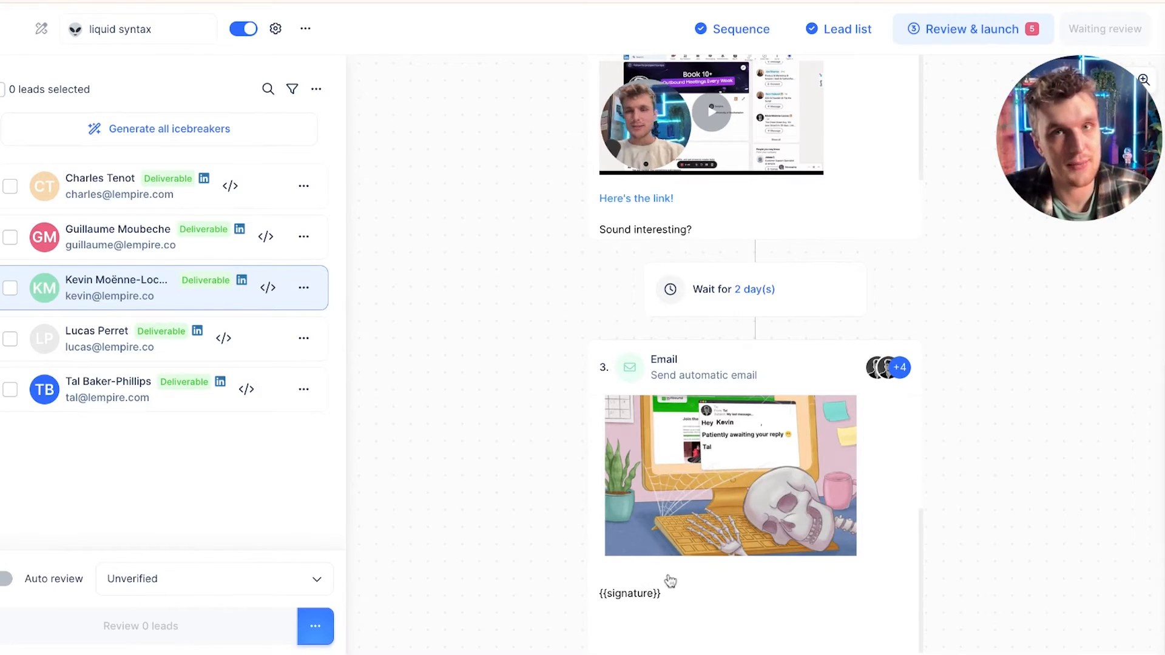
pyautogui.press('Down')
pyautogui.press('Down')
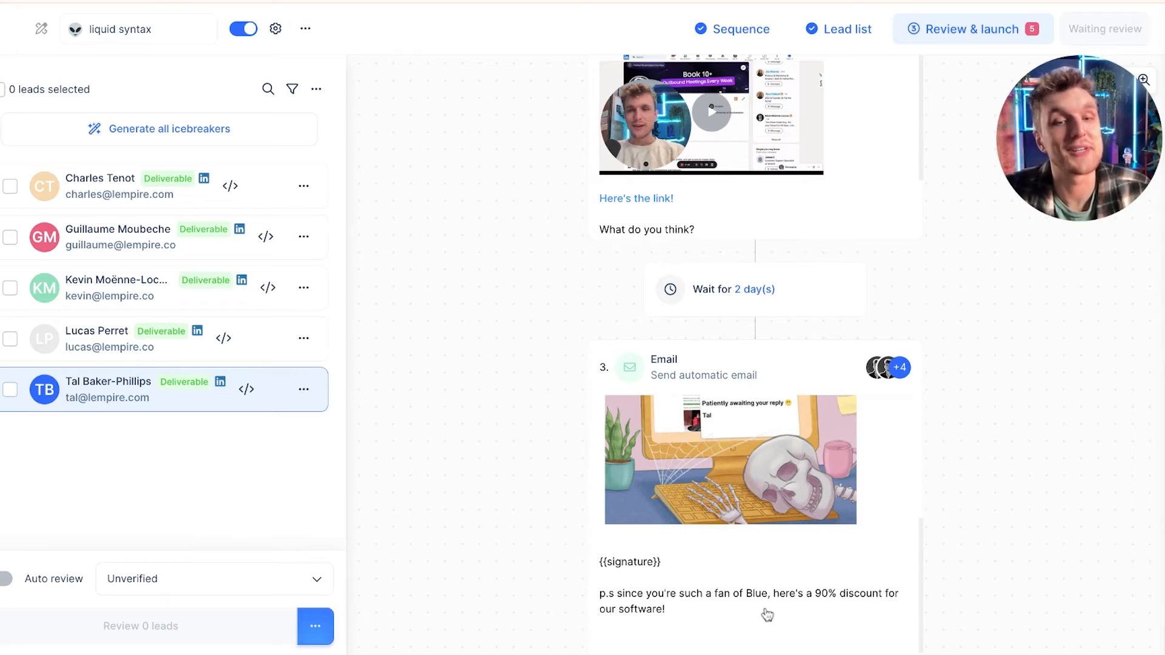
# Step: Inspect the last lead's custom variables, then return to the sequence editor
pyautogui.click(108, 381)
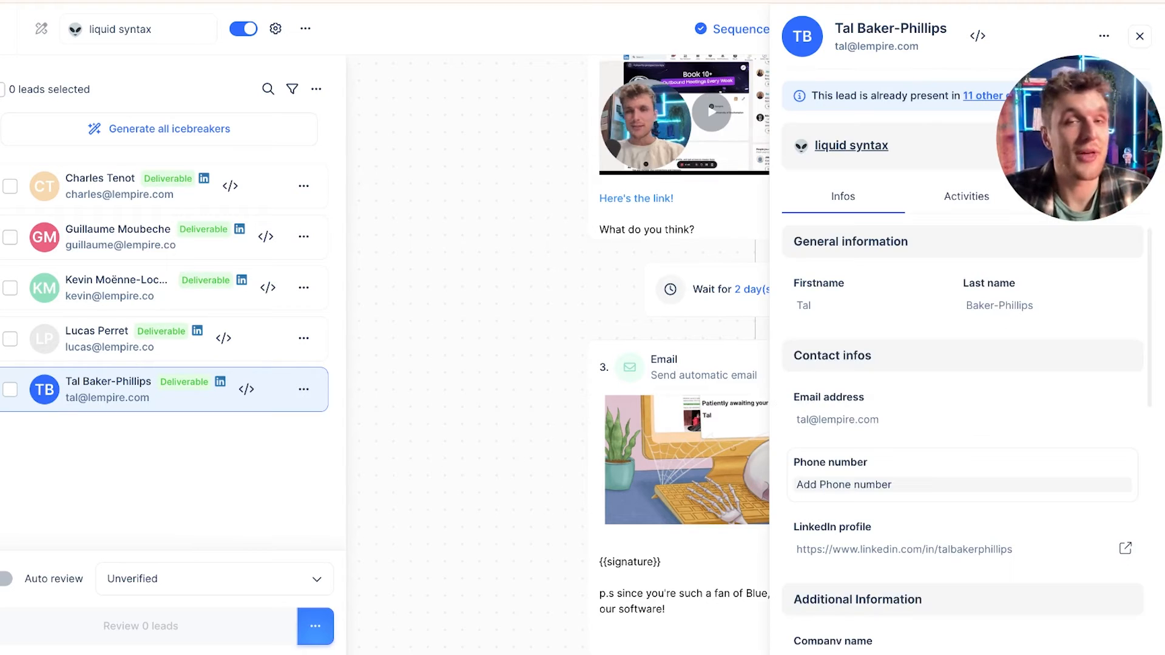
pyautogui.scroll(-10, 962, 425)
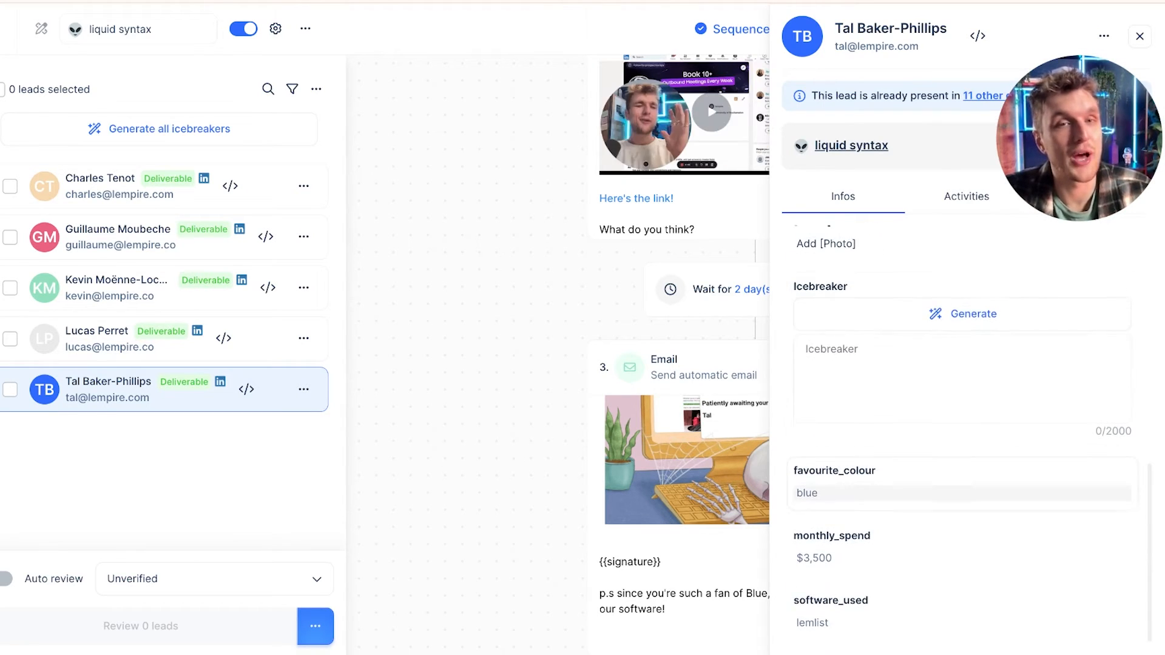
pyautogui.moveTo(836, 28); pyautogui.dragTo(938, 28)
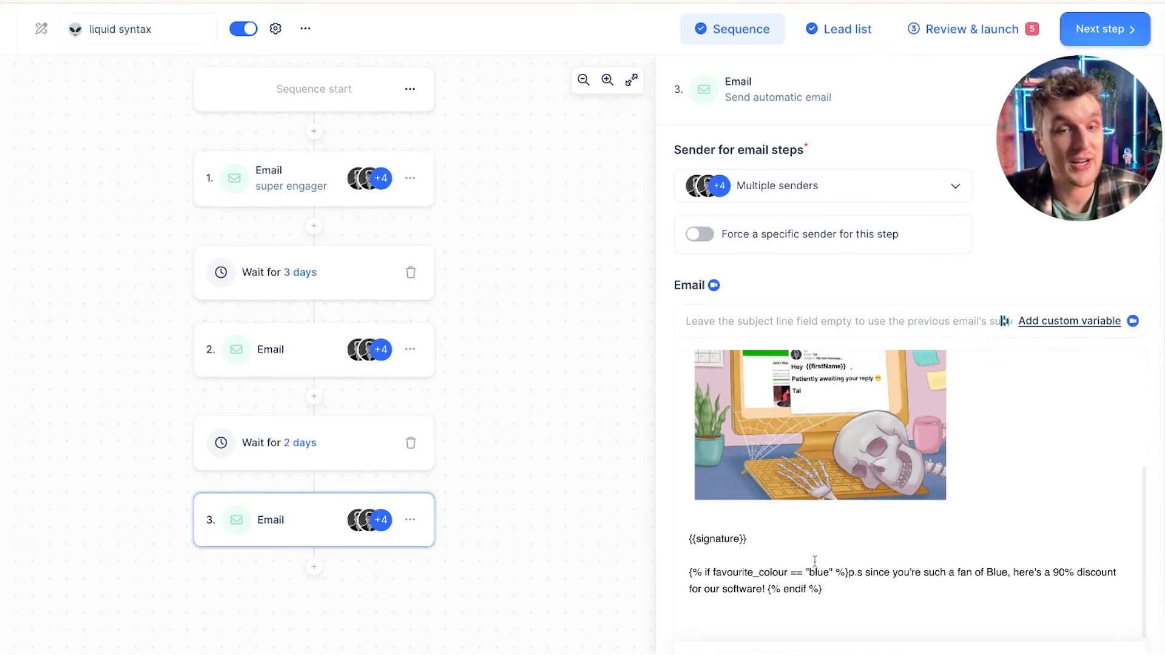
# Step: Highlight the parts of the favourite_colour condition at the end of the third email
pyautogui.moveTo(786, 572); pyautogui.dragTo(705, 572)
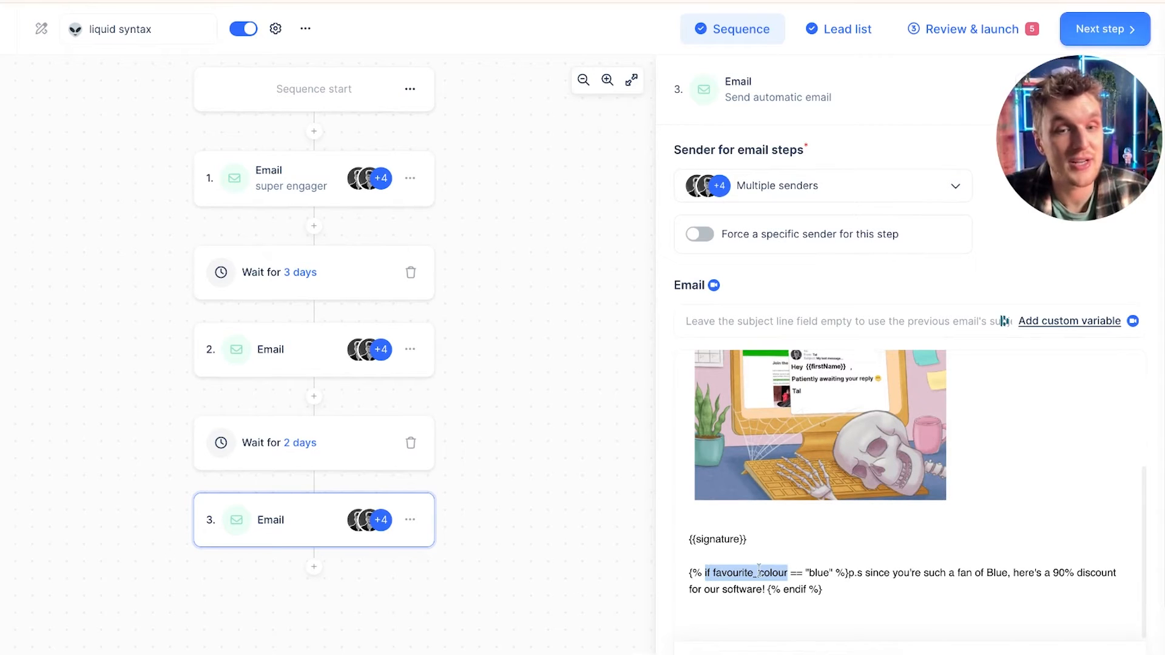
pyautogui.click(705, 572)
pyautogui.doubleClick(821, 570)
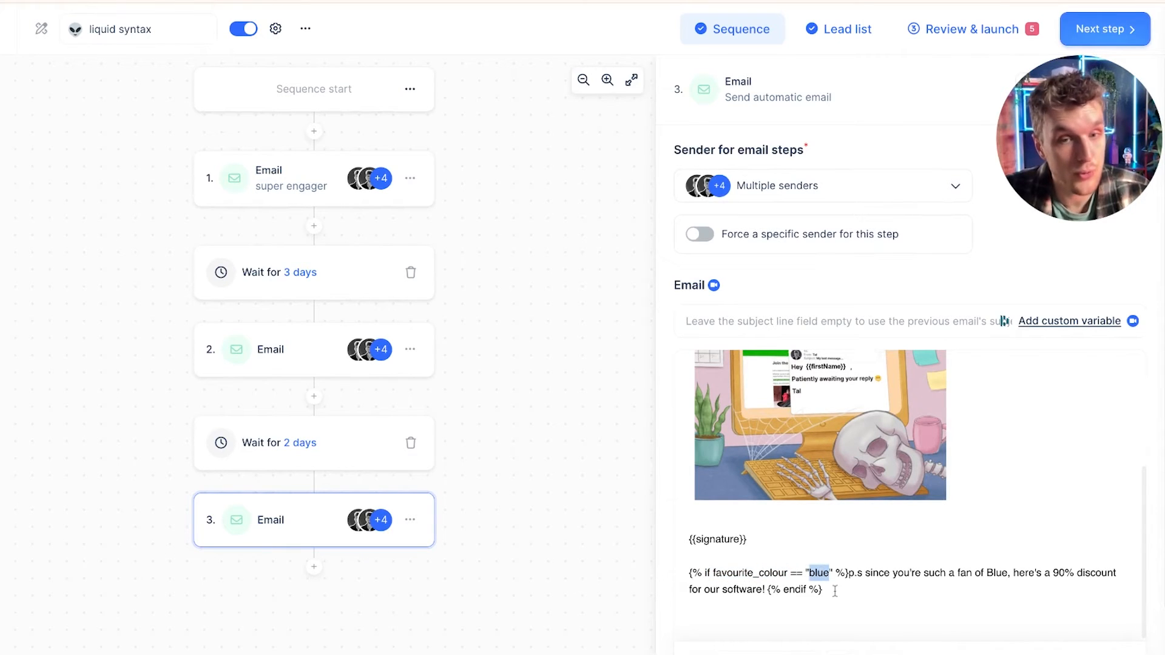
pyautogui.doubleClick(777, 574)
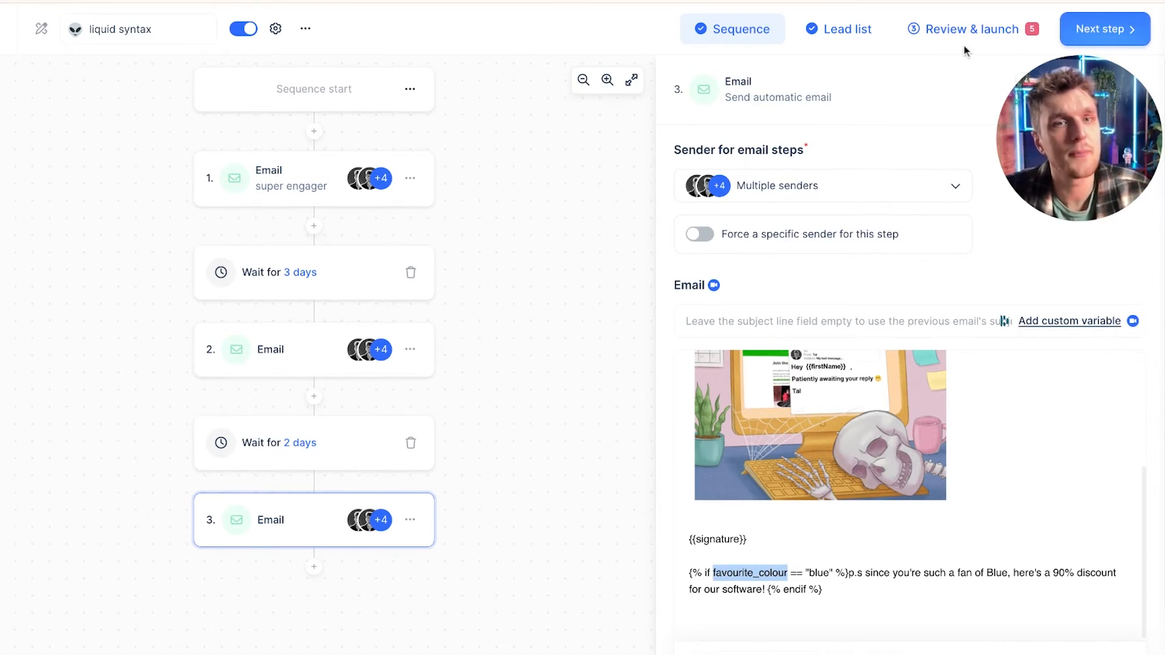
pyautogui.click(835, 595)
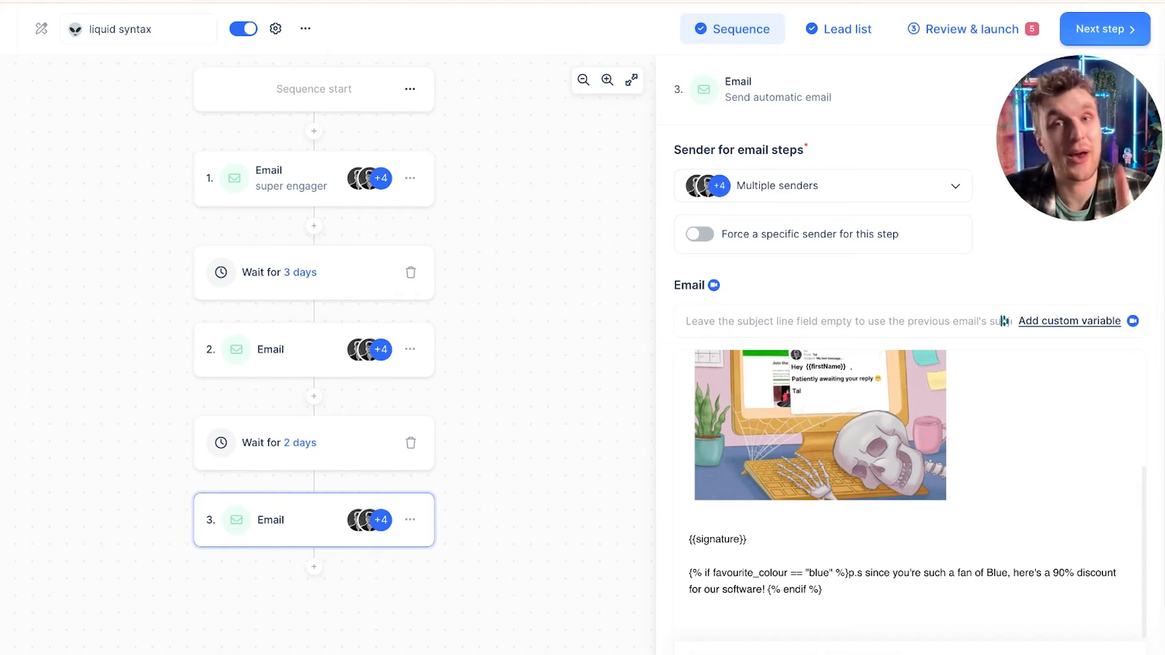
# Step: Insert the Hello | Hi | Hey liquid syntax template at the end of the first email
pyautogui.click(295, 199)
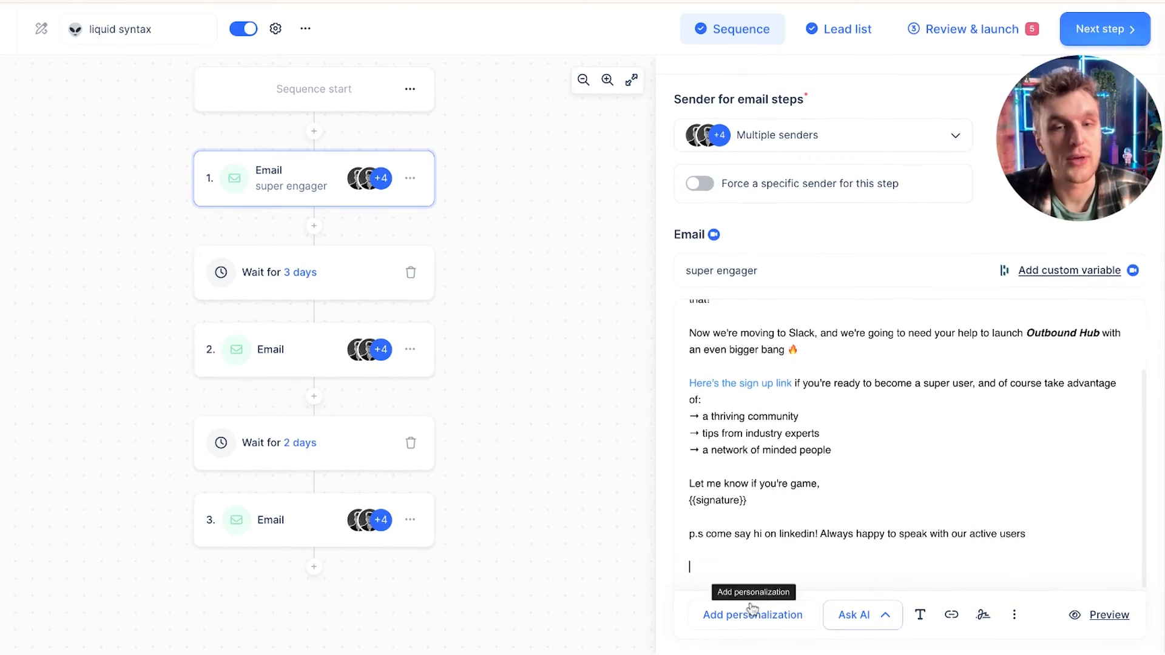
pyautogui.click(746, 621)
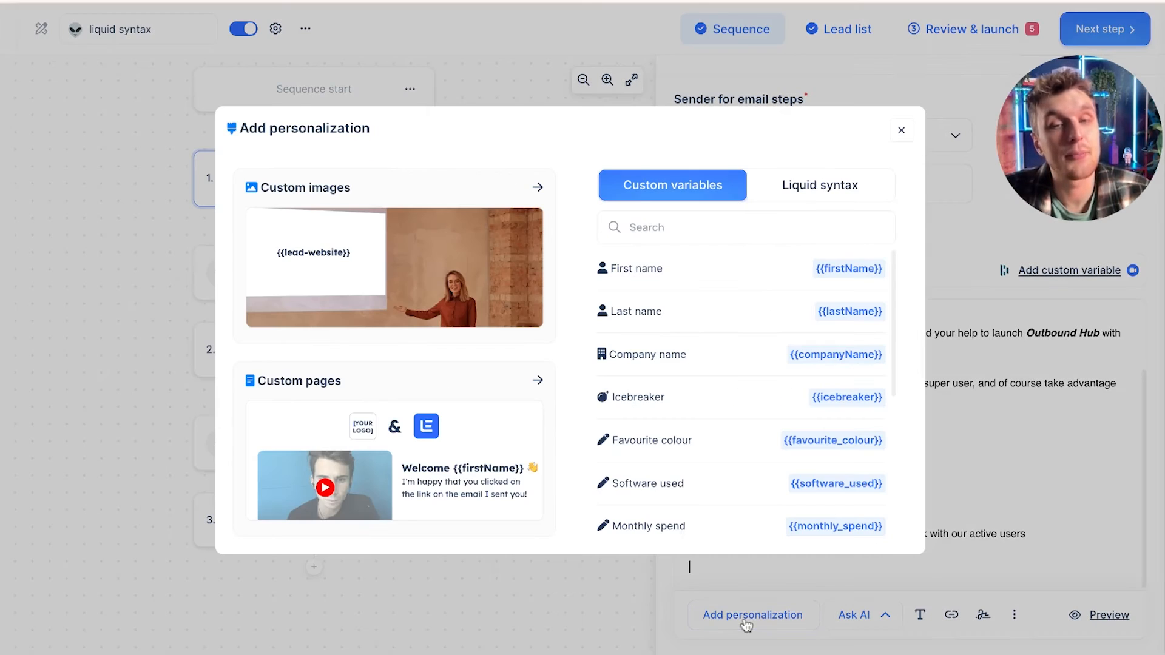
pyautogui.click(763, 187)
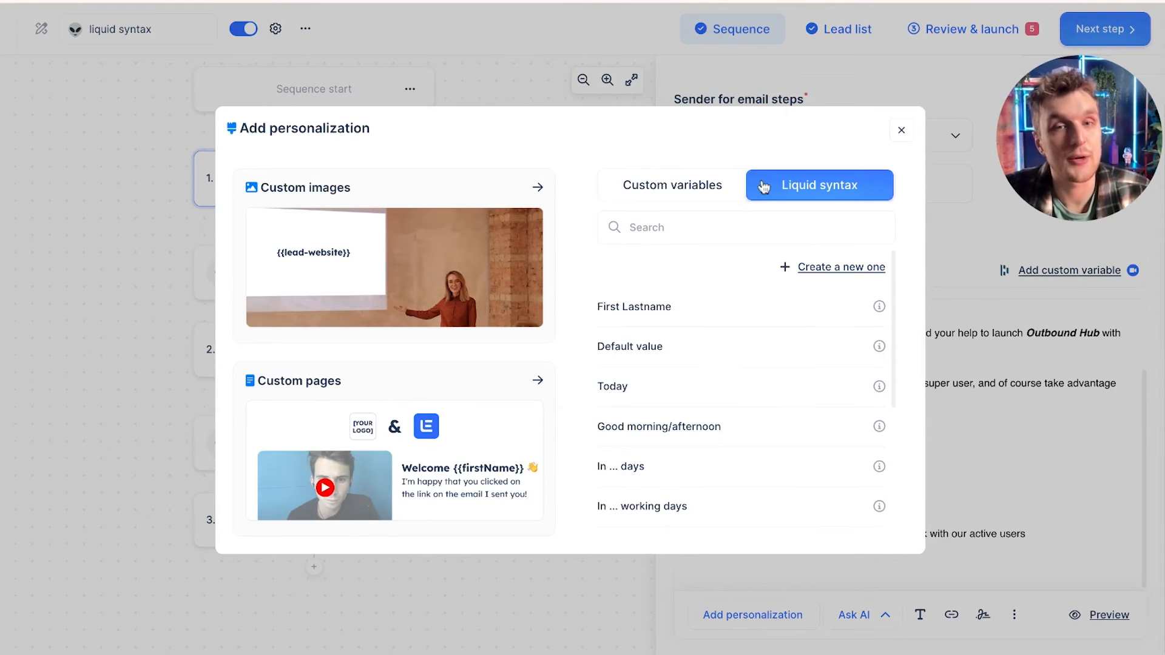
pyautogui.scroll(-4, 737, 333)
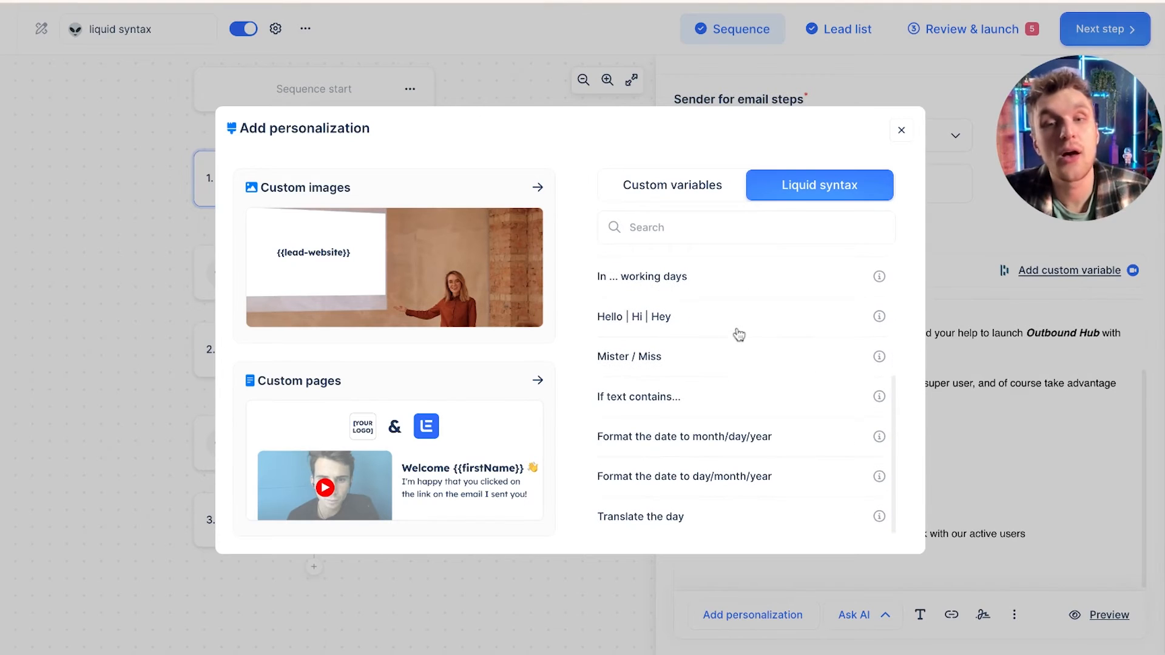
pyautogui.click(685, 315)
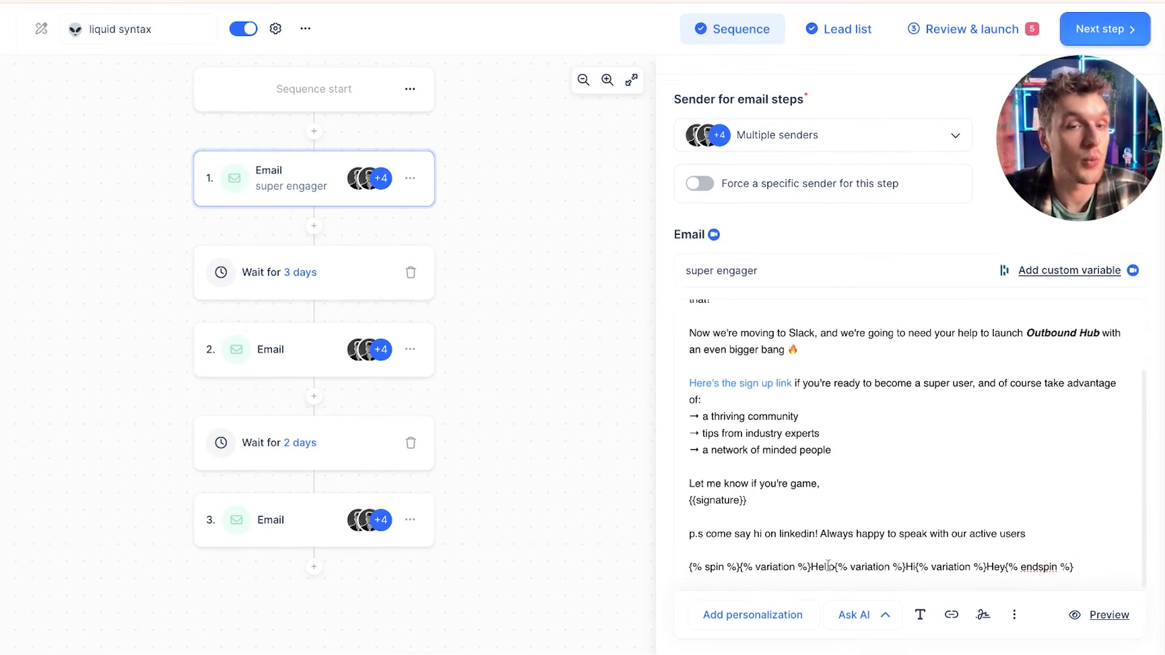
# Step: Create a new liquid syntax template and choose the variations action for it
pyautogui.click(752, 614)
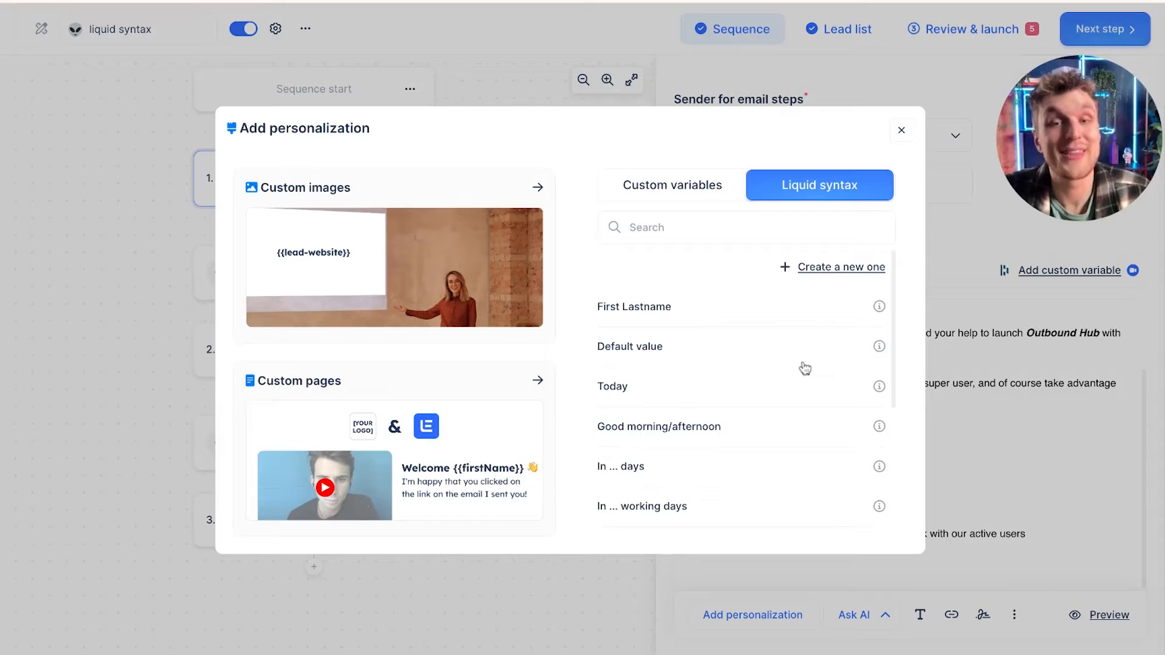
pyautogui.click(835, 269)
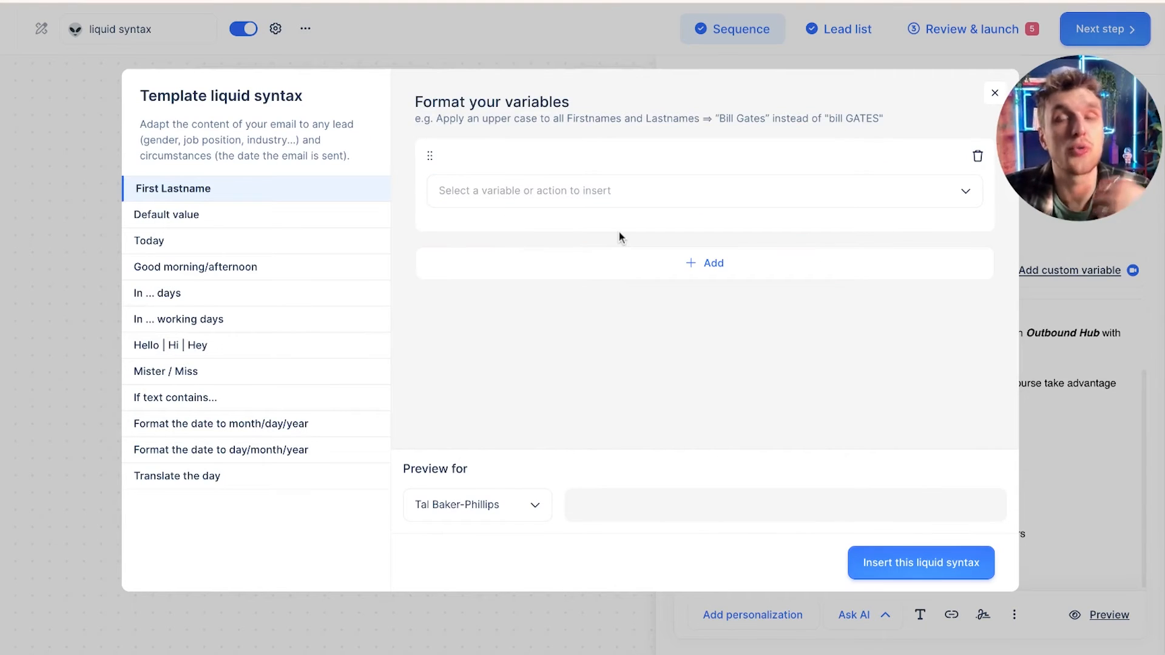
pyautogui.click(559, 192)
pyautogui.scroll(-10, 619, 322)
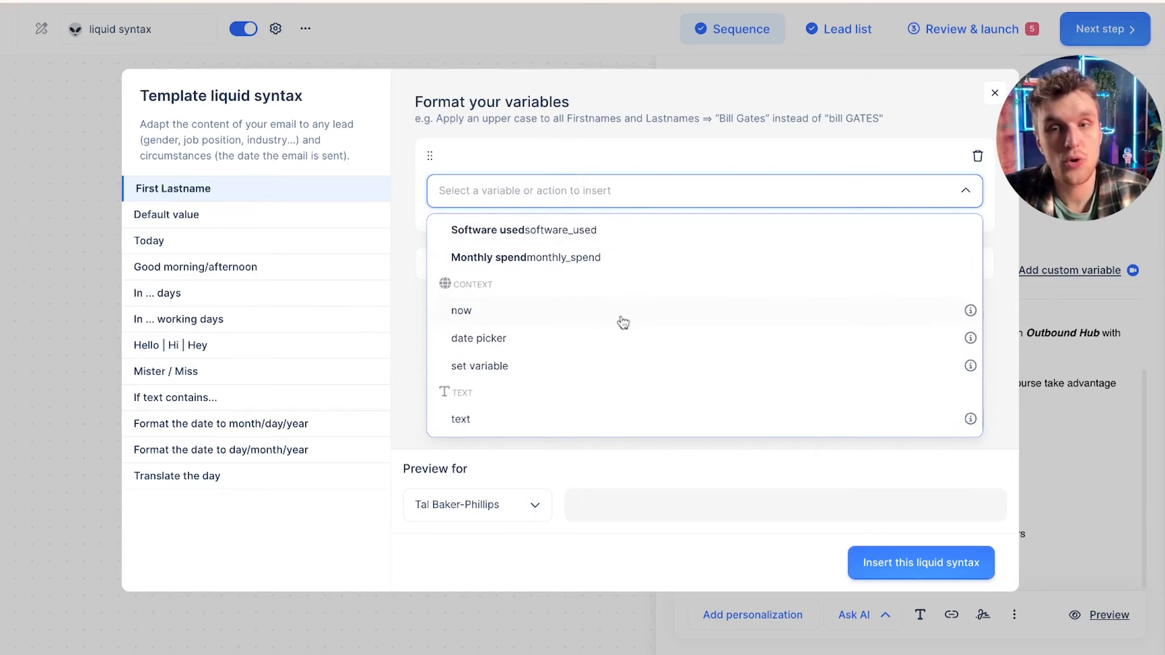
pyautogui.scroll(-2, 600, 335)
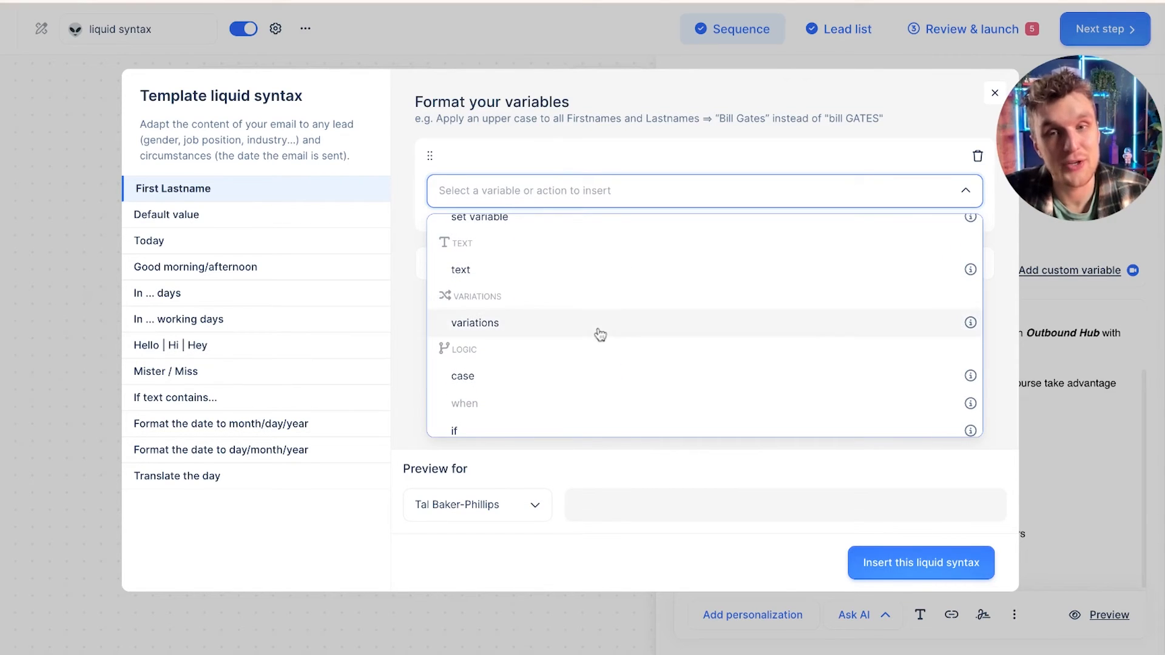
pyautogui.click(600, 334)
pyautogui.click(599, 244)
pyautogui.click(594, 239)
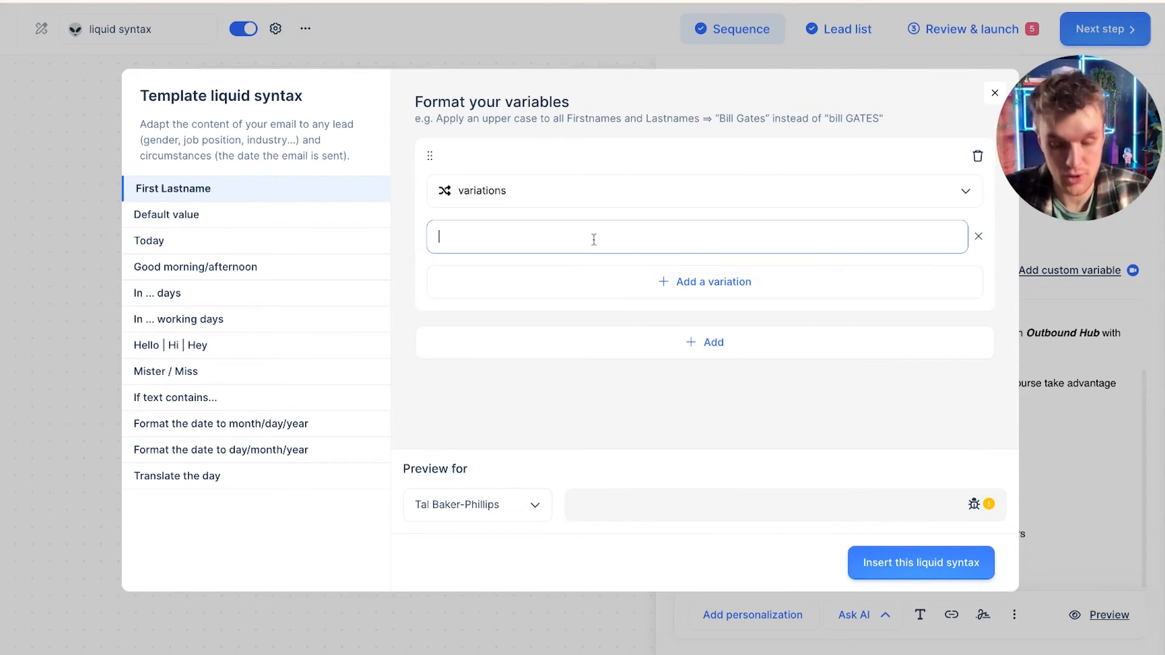
# Step: Add the variations "let's chat?", "want to meet?" and "Book a time right now with me!", then insert the liquid syntax
pyautogui.write('let')
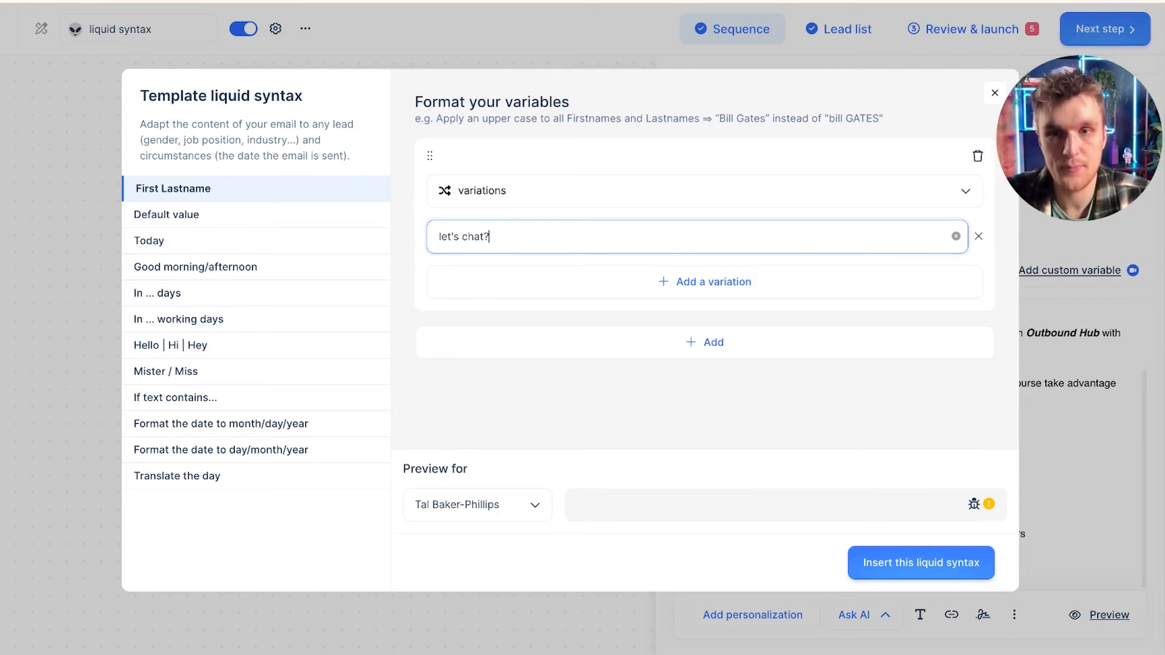
pyautogui.write("'s chat?")
pyautogui.click(617, 282)
pyautogui.click(586, 280)
pyautogui.write('want t')
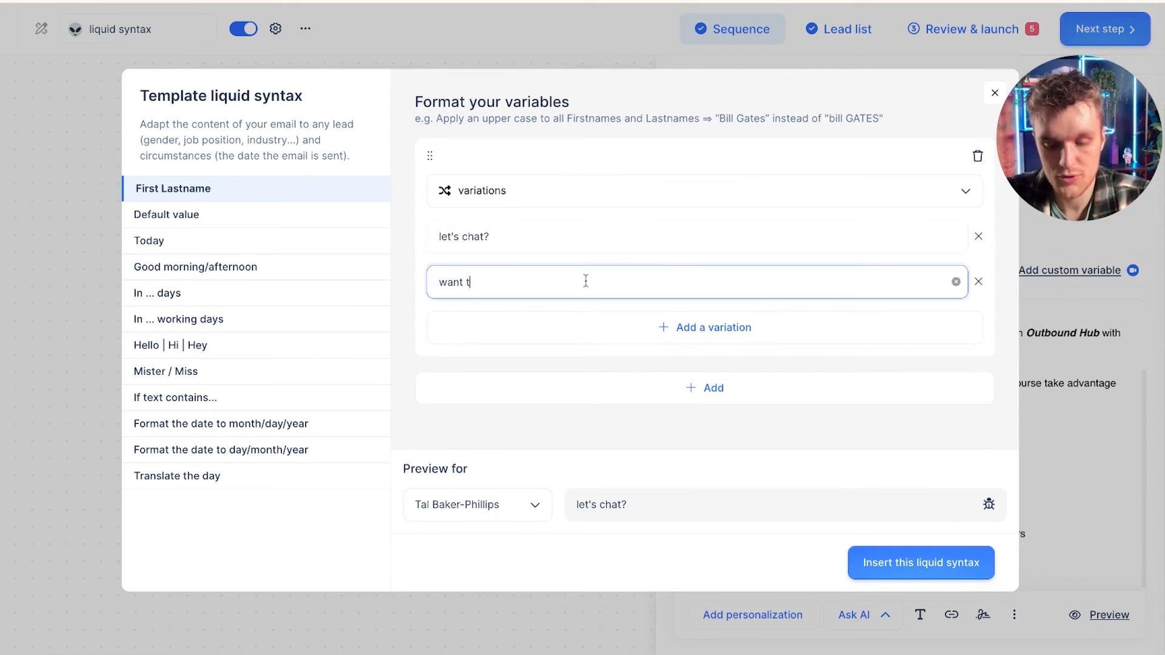
pyautogui.write('o meet?')
pyautogui.click(665, 326)
pyautogui.click(614, 324)
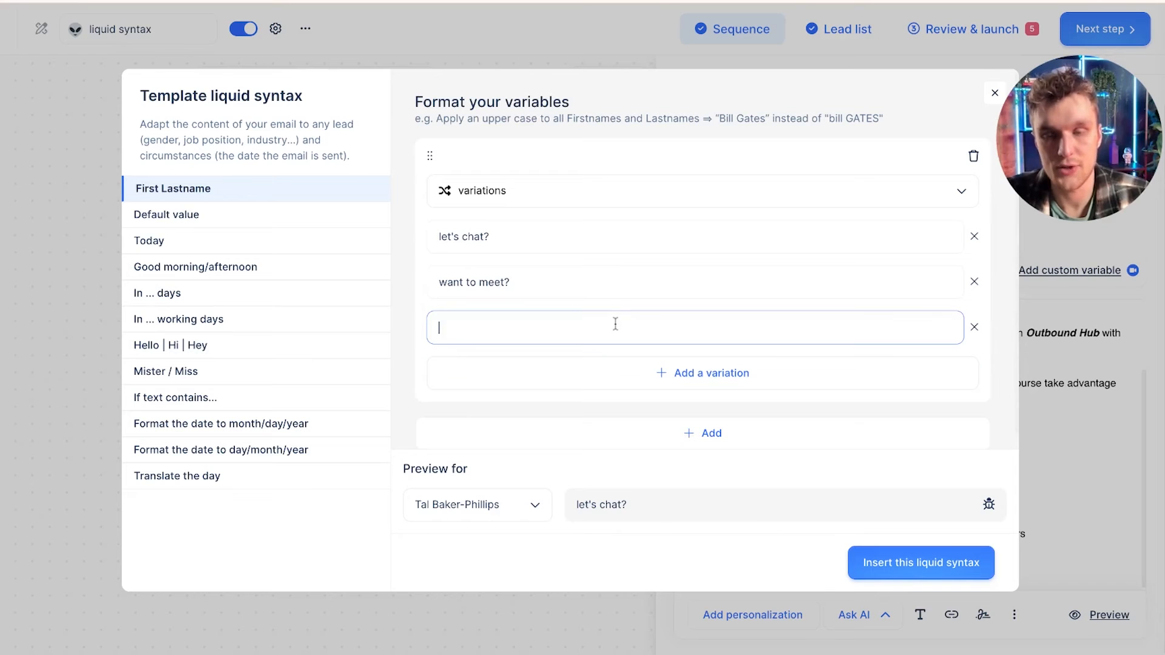
pyautogui.write('Book a time right now with me!')
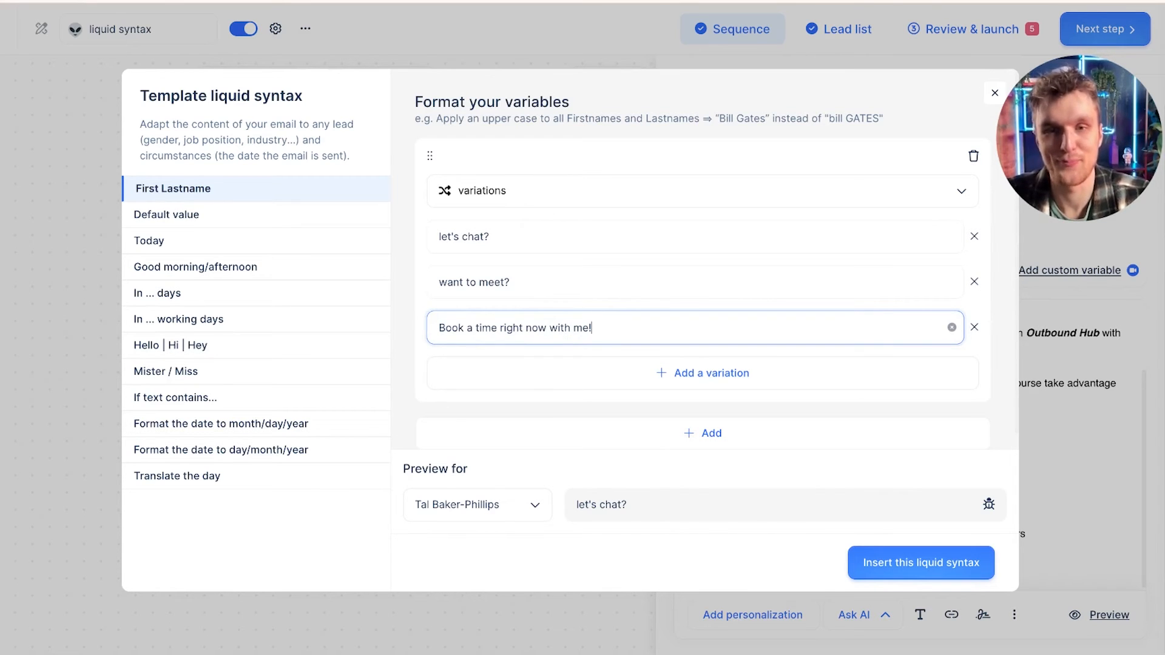
pyautogui.click(922, 563)
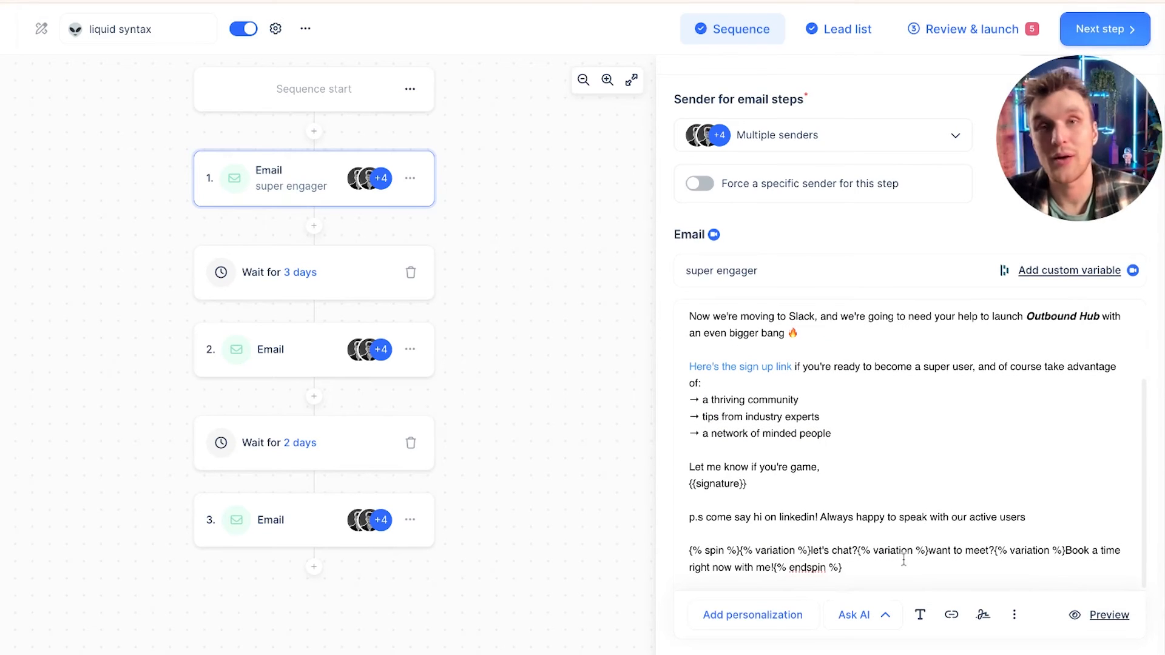
# Step: Preview the first email for each imported lead to compare the spin variations, then close the preview
pyautogui.click(1109, 614)
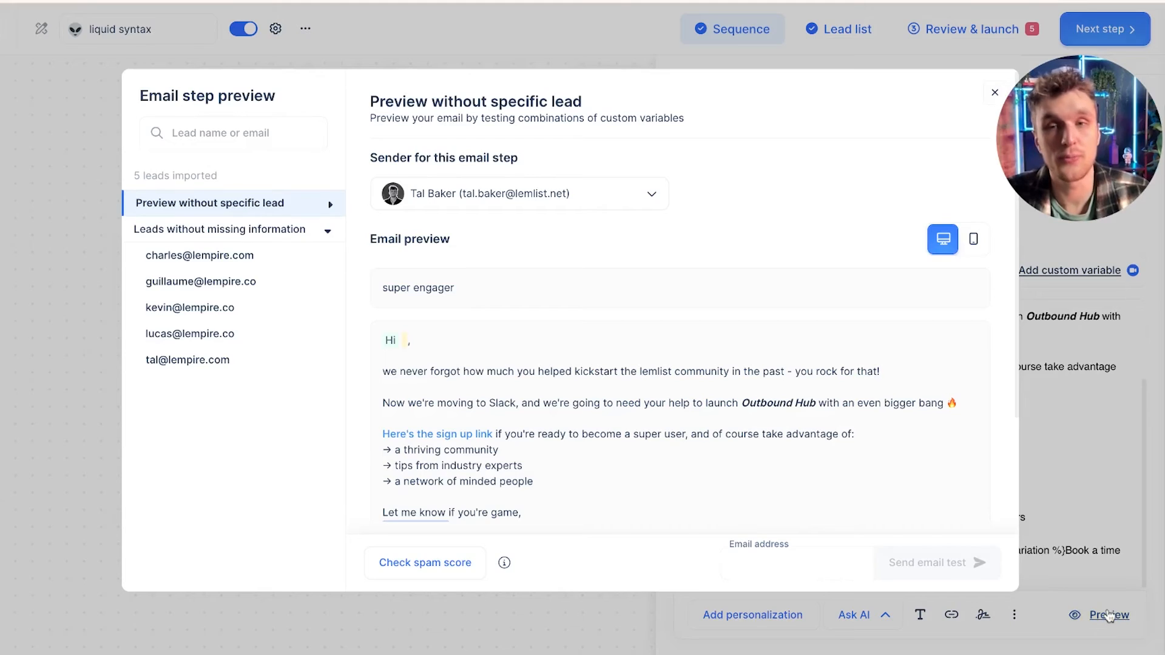
pyautogui.scroll(-3, 465, 425)
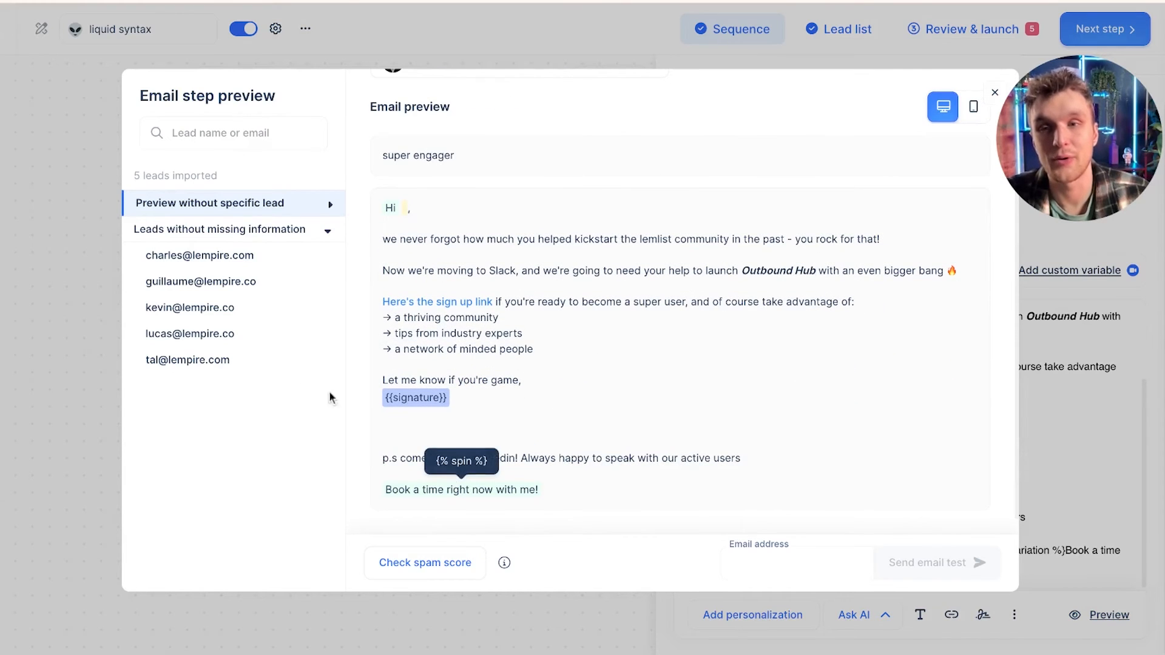
pyautogui.click(238, 264)
pyautogui.click(238, 281)
pyautogui.click(238, 307)
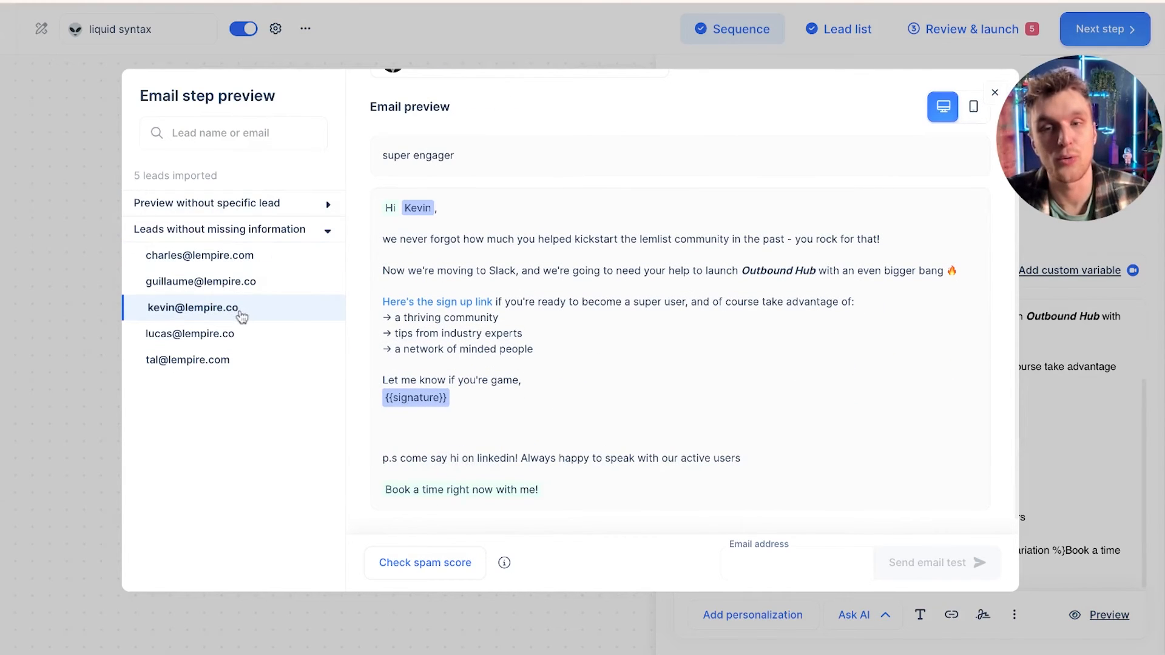
pyautogui.click(240, 333)
pyautogui.click(246, 361)
pyautogui.click(237, 333)
pyautogui.click(230, 282)
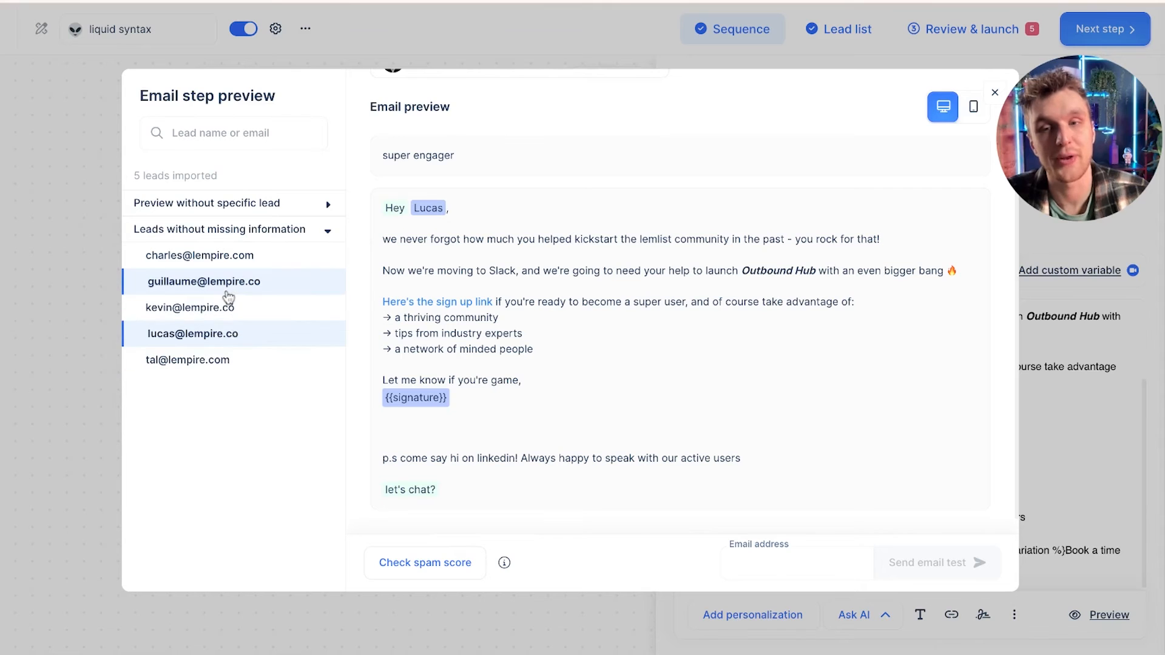
pyautogui.click(994, 92)
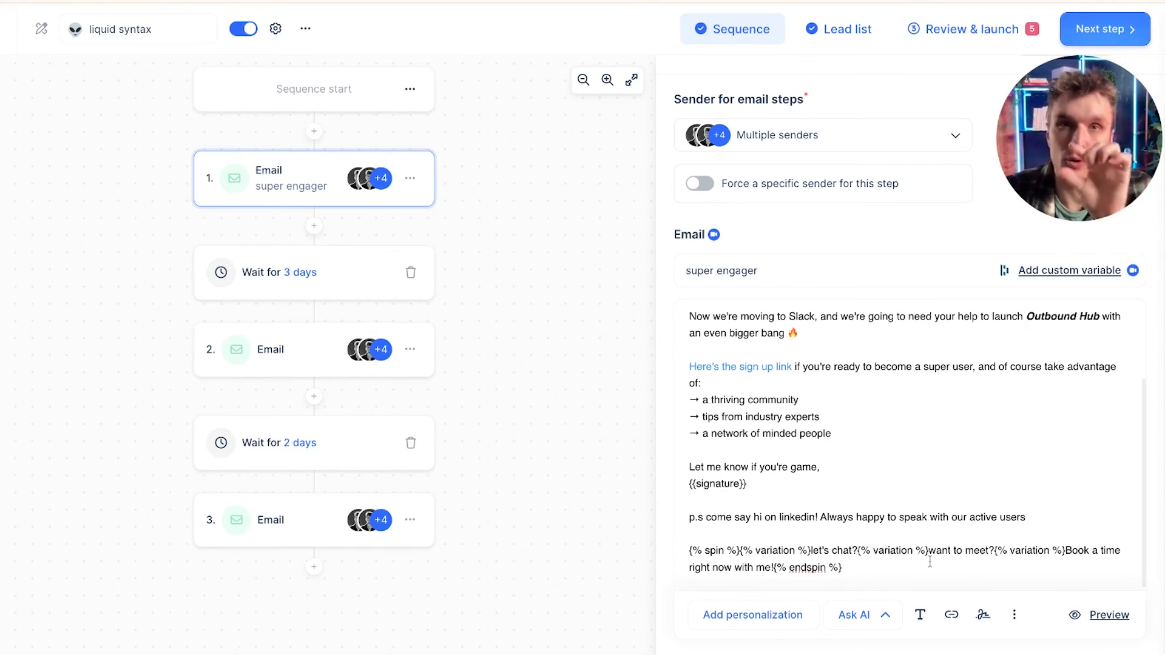
# Step: Create a new liquid syntax template and choose the if logic action for it
pyautogui.click(752, 614)
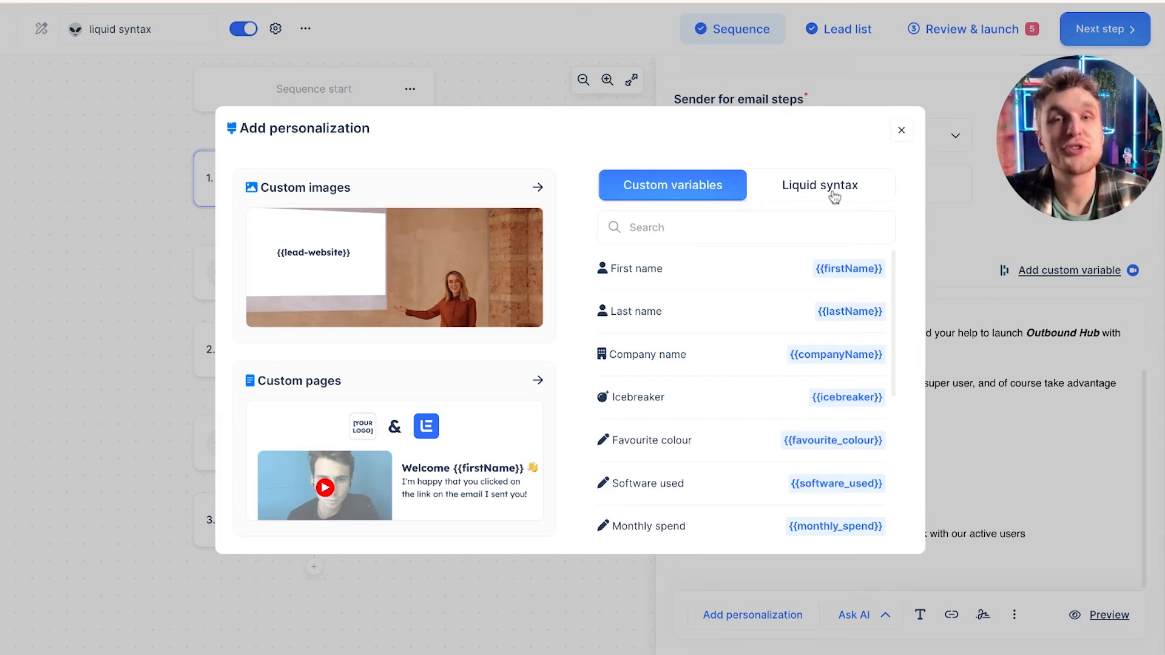
pyautogui.click(835, 195)
pyautogui.click(835, 267)
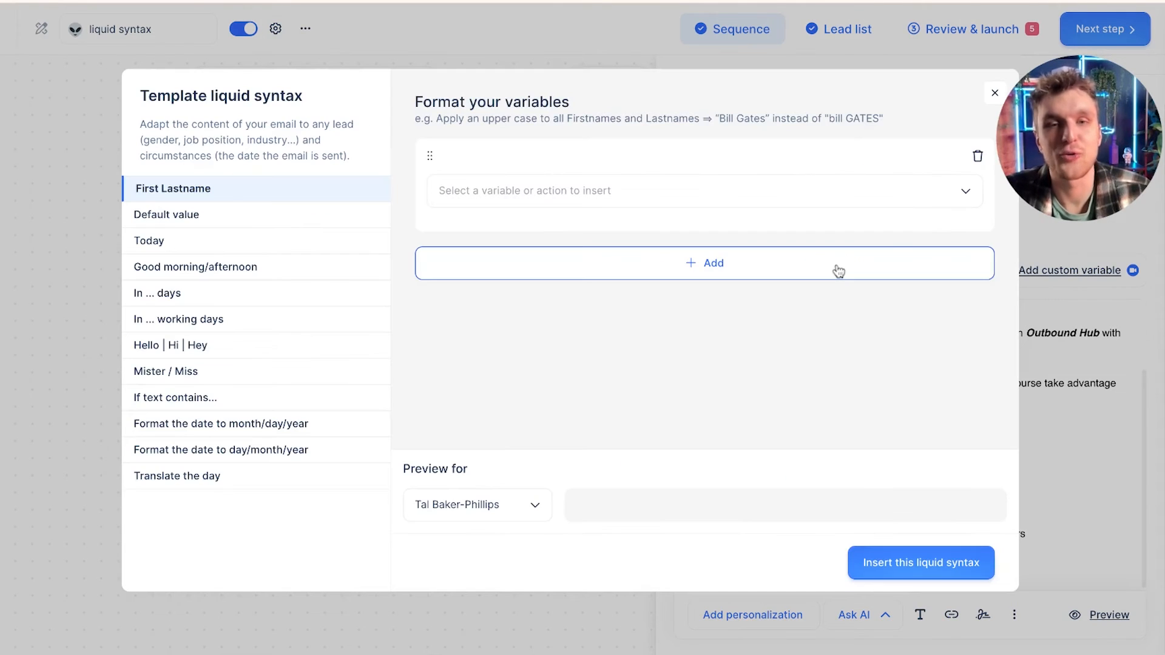
pyautogui.click(628, 197)
pyautogui.scroll(-5, 607, 309)
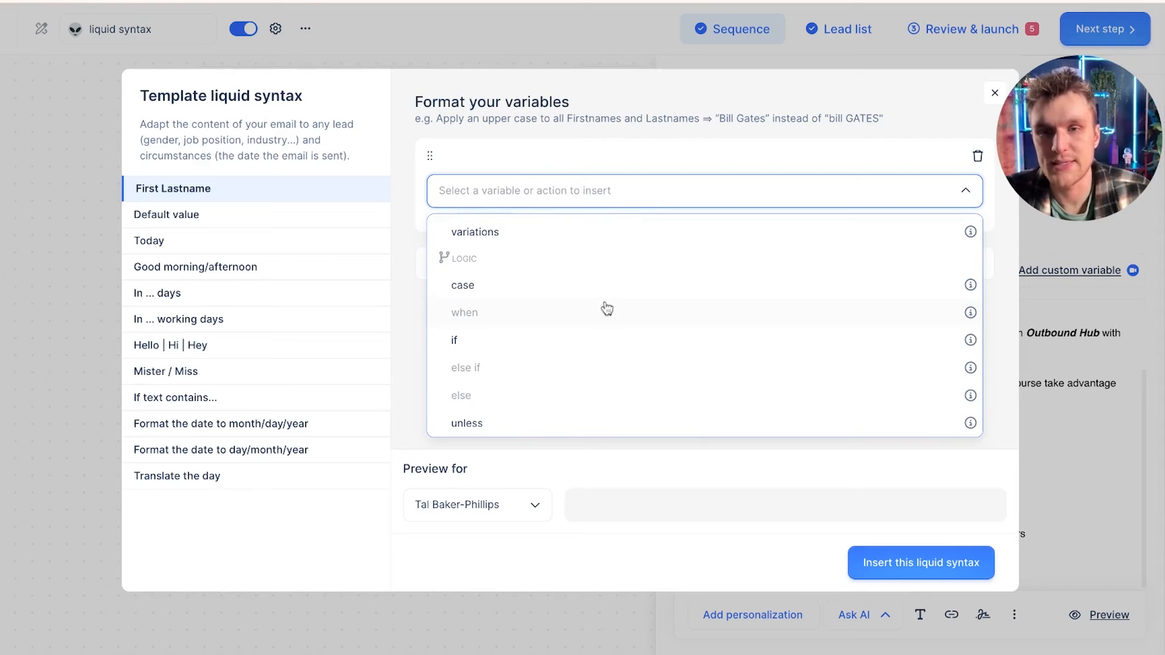
pyautogui.click(590, 341)
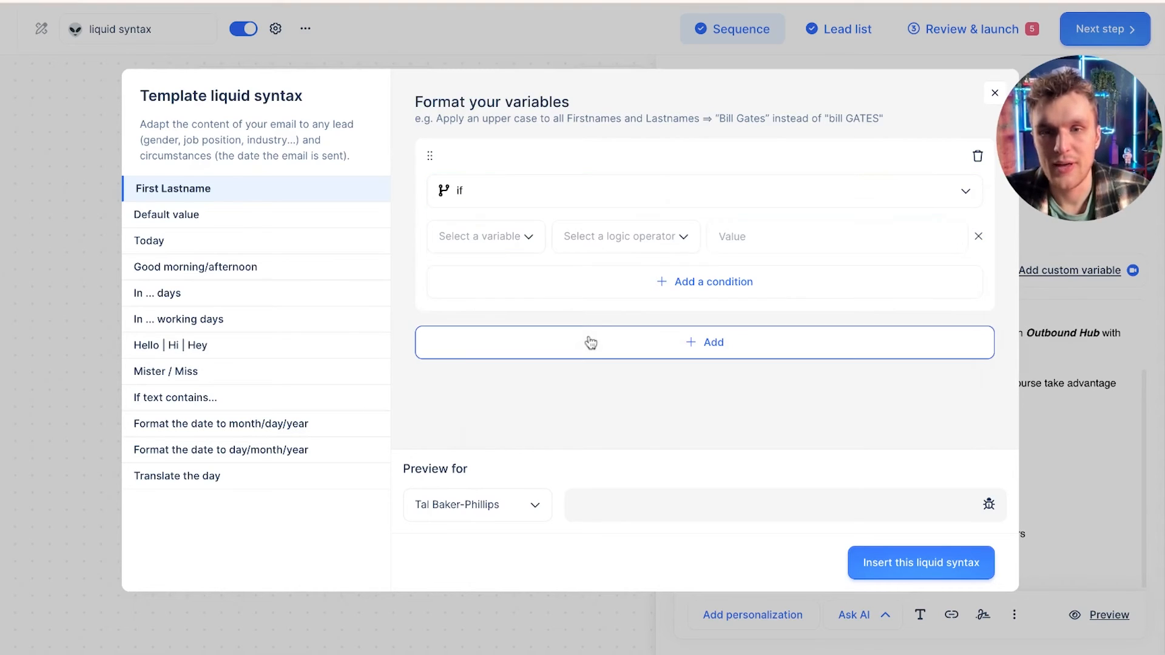
# Step: Set the condition to favourite_colour is orange
pyautogui.click(497, 235)
pyautogui.scroll(-3, 502, 385)
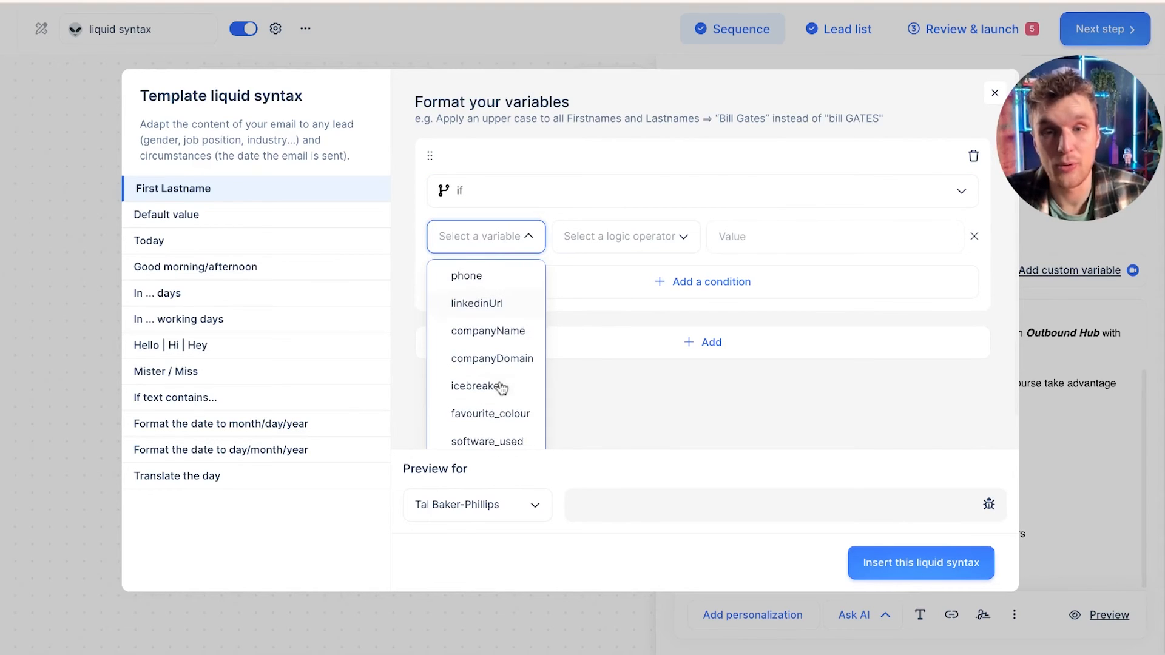
pyautogui.click(520, 387)
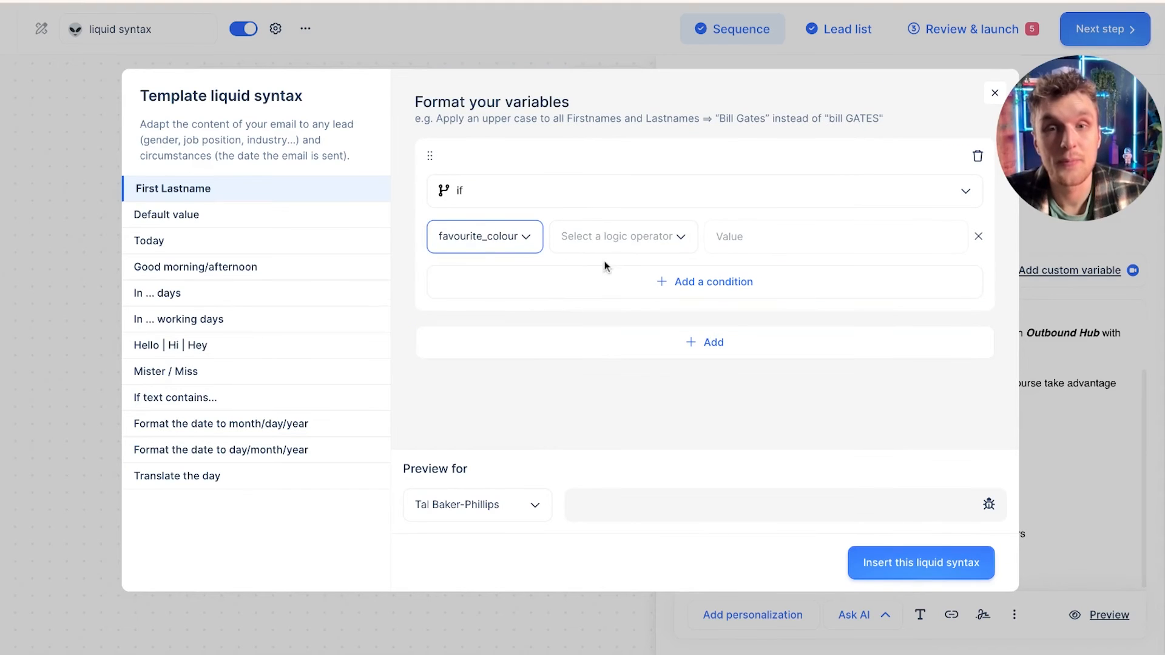
pyautogui.click(619, 236)
pyautogui.click(625, 304)
pyautogui.click(754, 241)
pyautogui.write('orange')
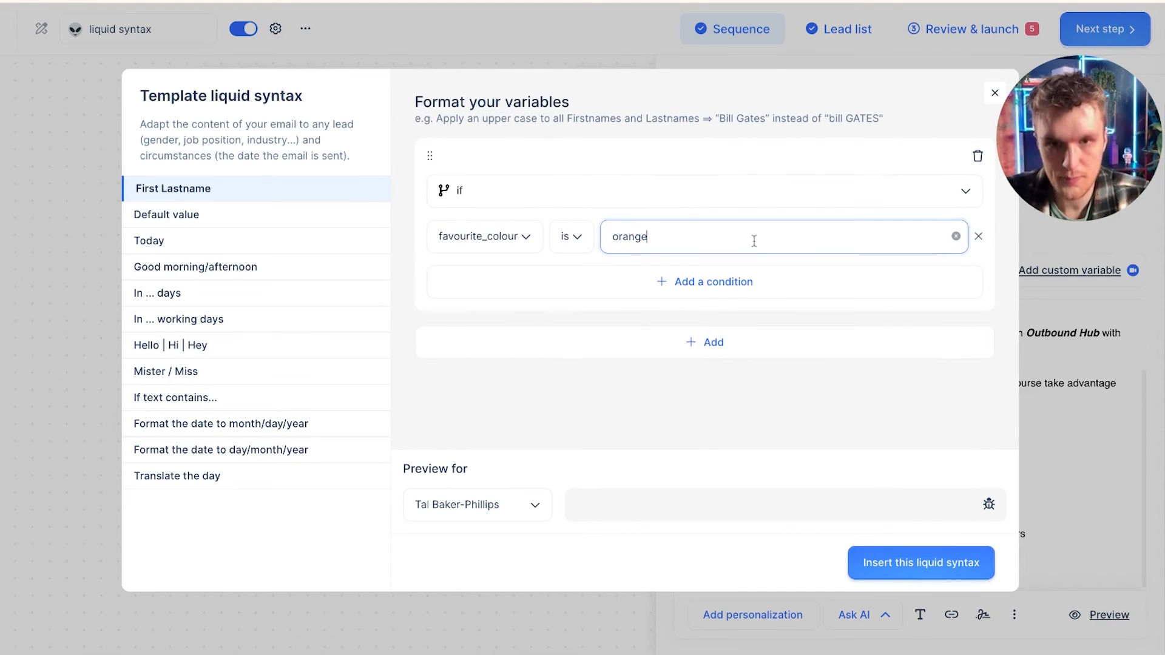
# Step: Add a text action reading "Hey Orange fan! Here's a 10% discount code coming your way!" and insert the liquid syntax
pyautogui.click(711, 342)
pyautogui.click(618, 377)
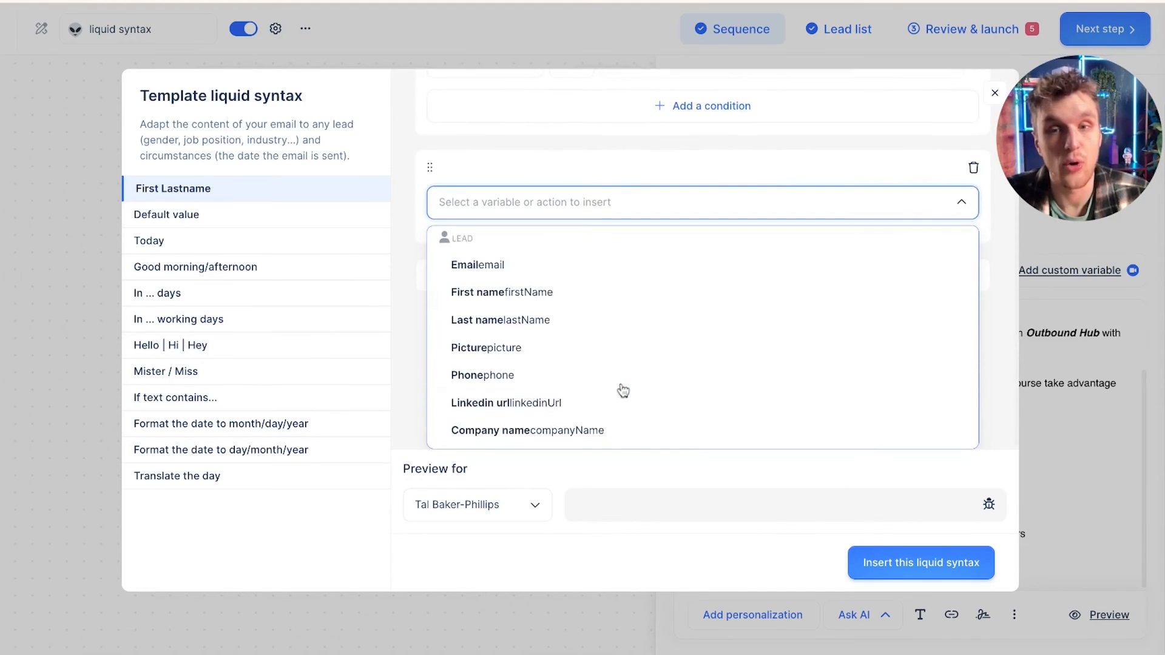
pyautogui.scroll(-6, 620, 390)
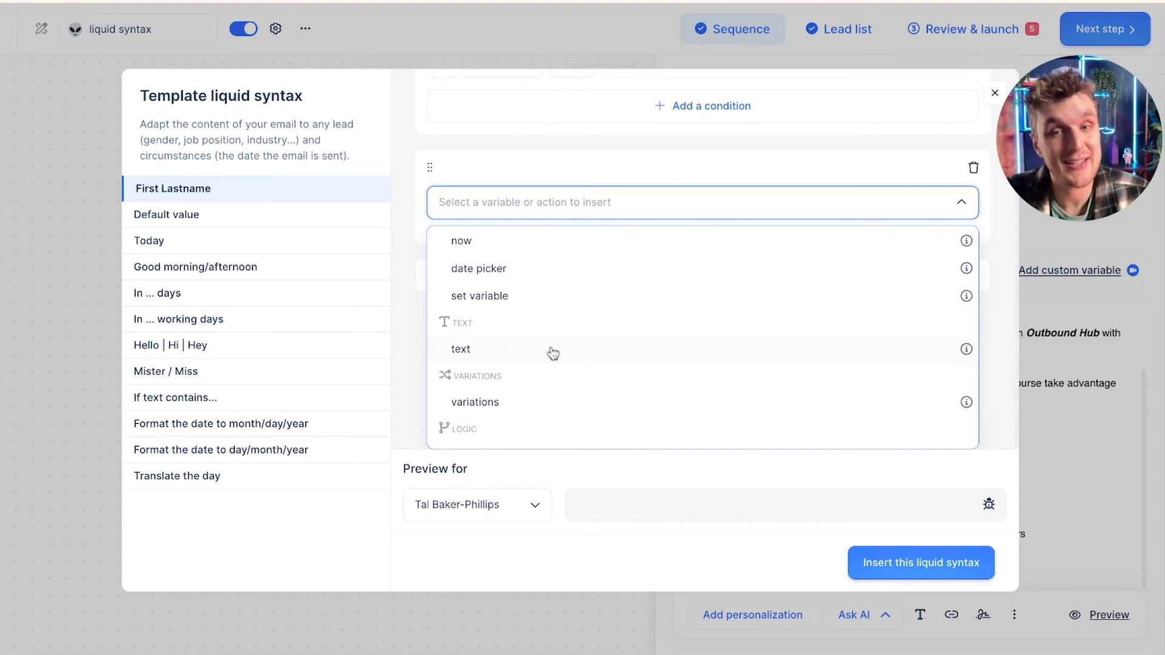
pyautogui.click(553, 353)
pyautogui.click(622, 361)
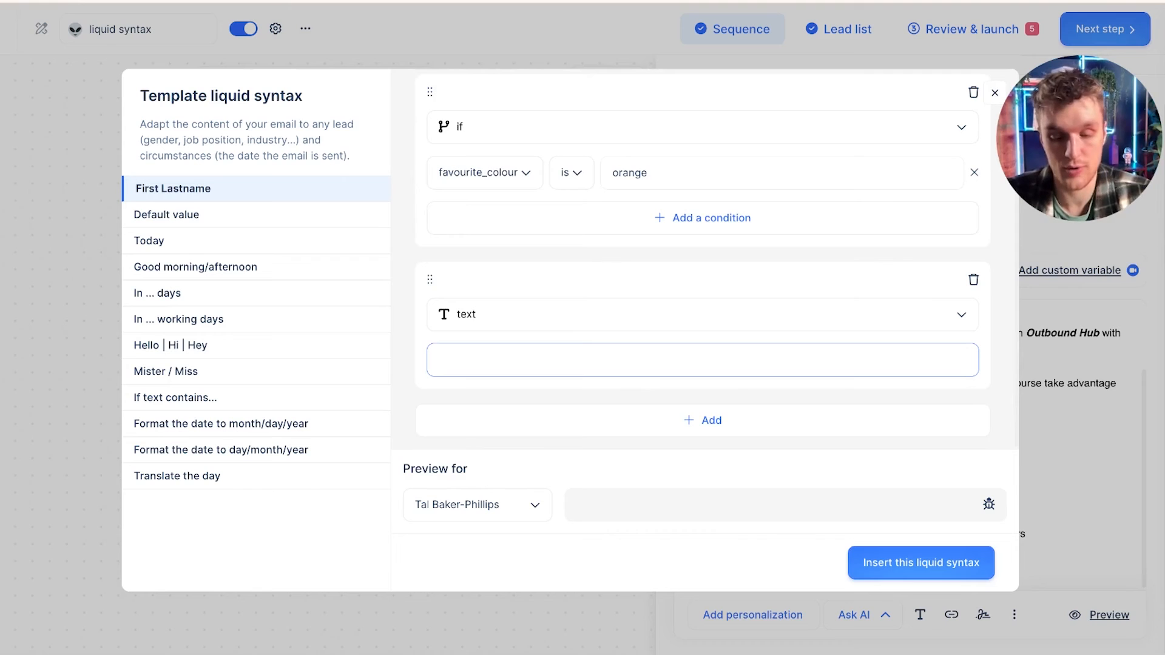
pyautogui.write("Hey Orange fan! Here's a 10% discount code")
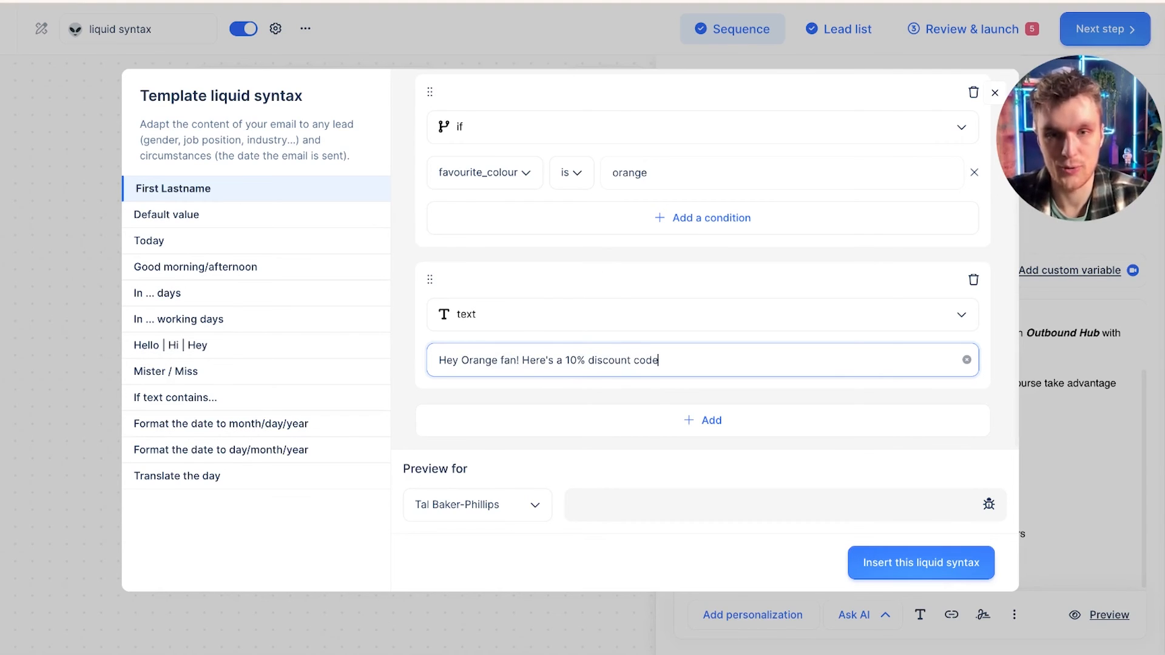
pyautogui.write('coming your way!')
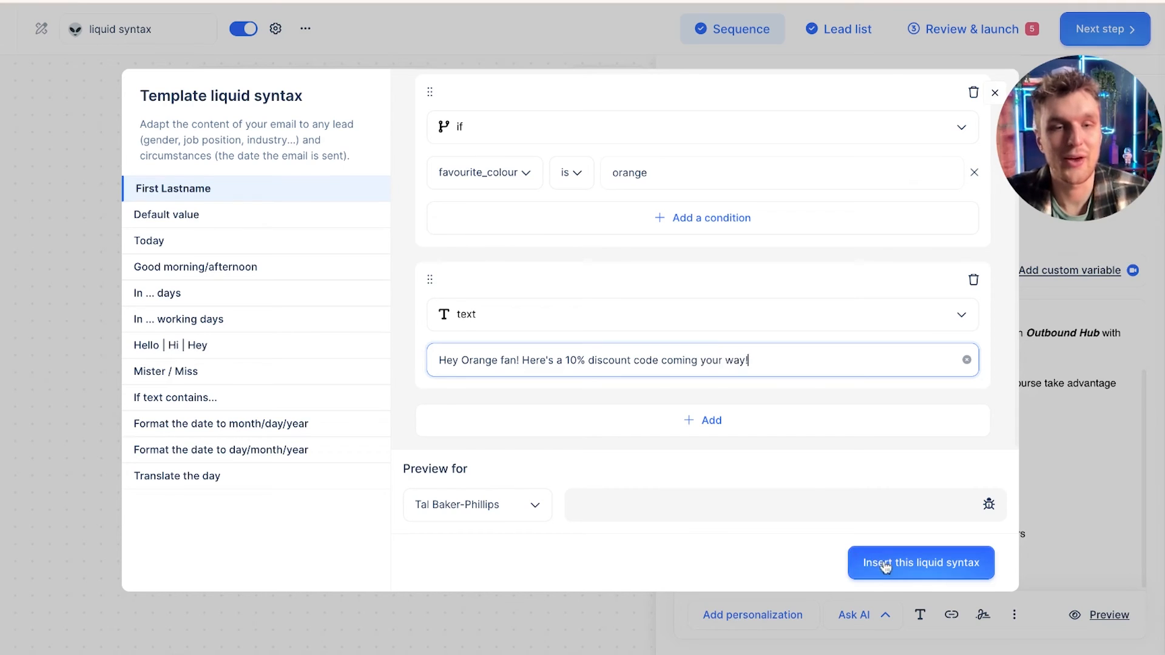
pyautogui.click(885, 561)
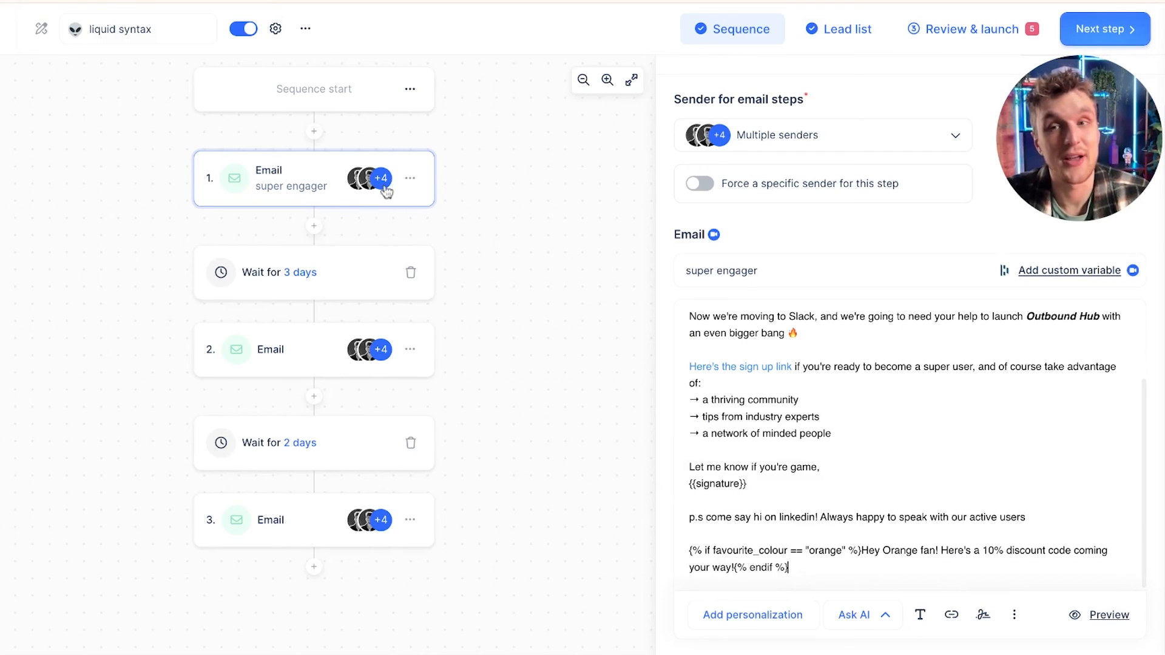
# Step: Inspect the inserted condition, then check the first lead's favourite_colour in the review and launch view
pyautogui.tripleClick(817, 567)
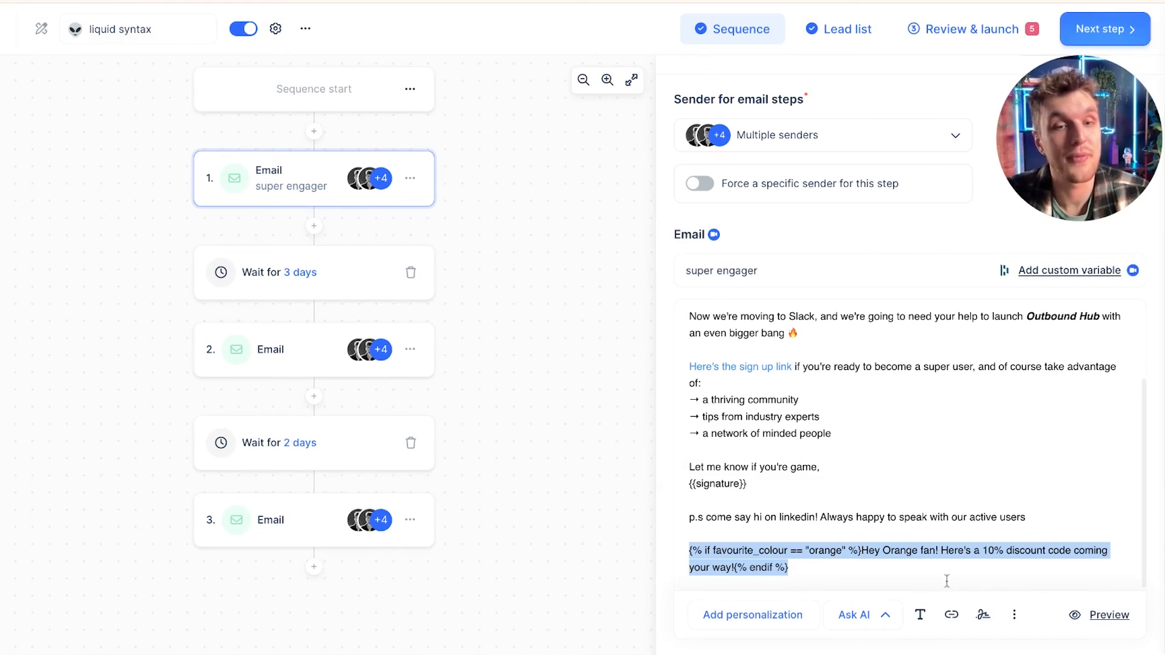
pyautogui.doubleClick(817, 550)
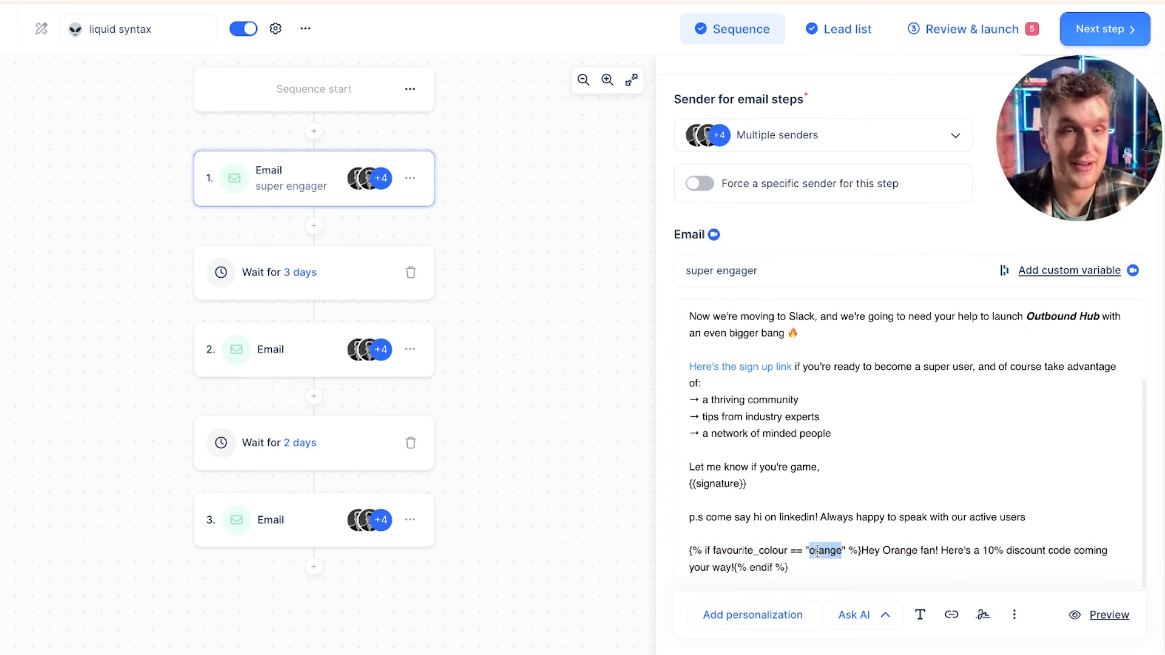
pyautogui.click(974, 31)
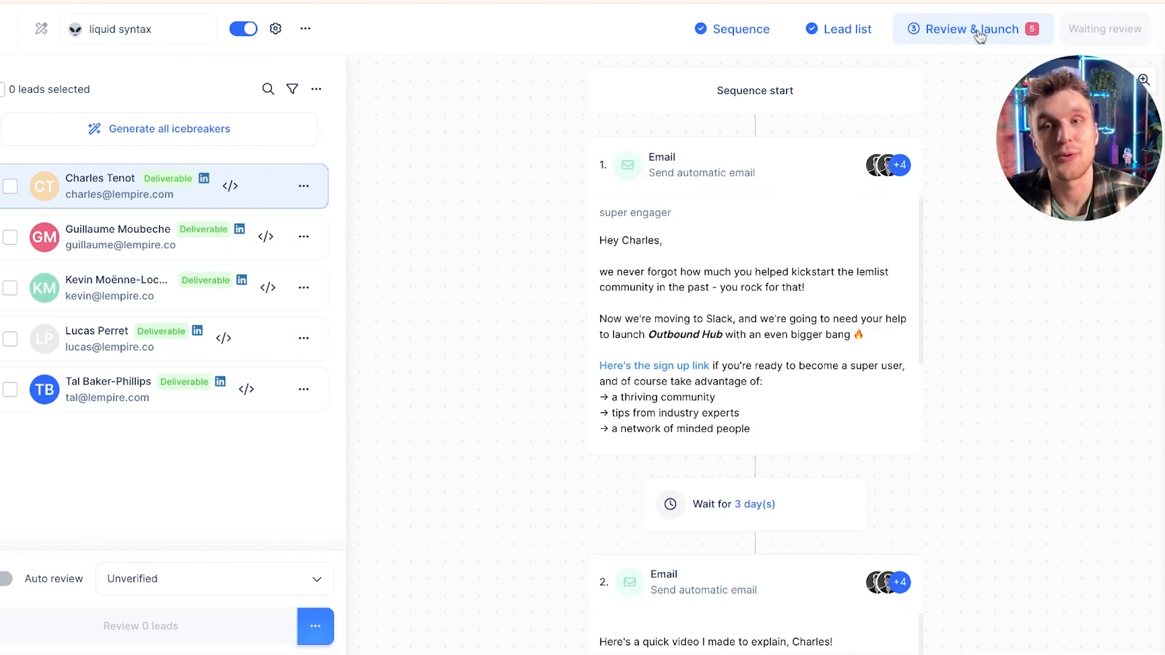
pyautogui.click(44, 186)
pyautogui.scroll(-5, 866, 390)
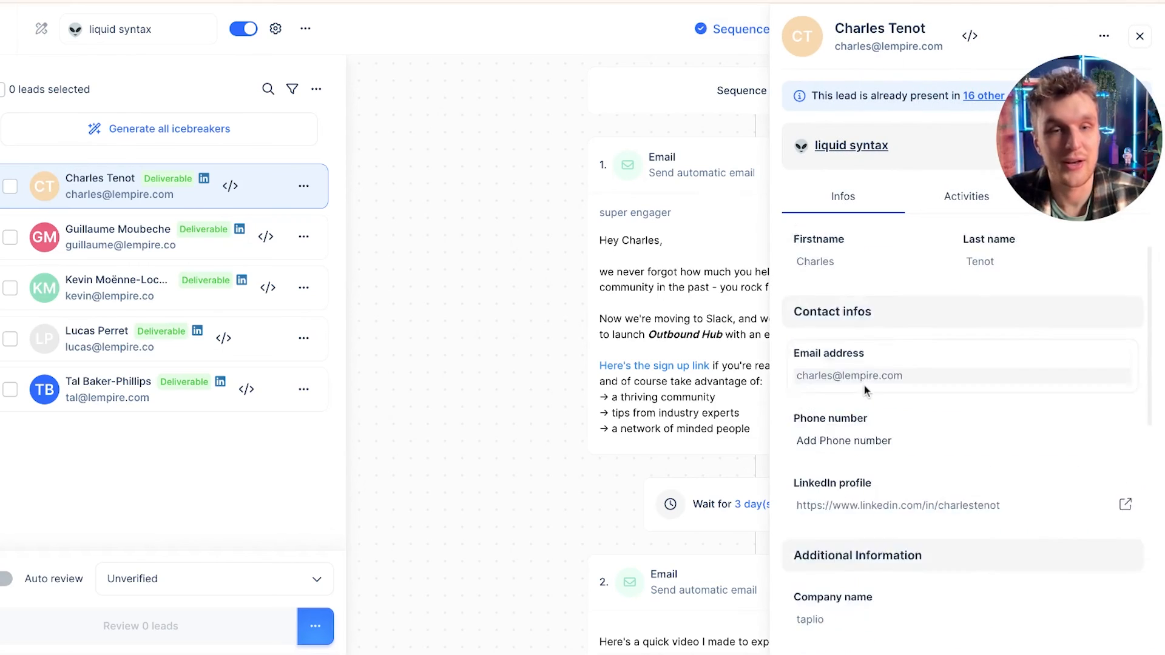
pyautogui.click(1139, 36)
pyautogui.scroll(-4, 674, 352)
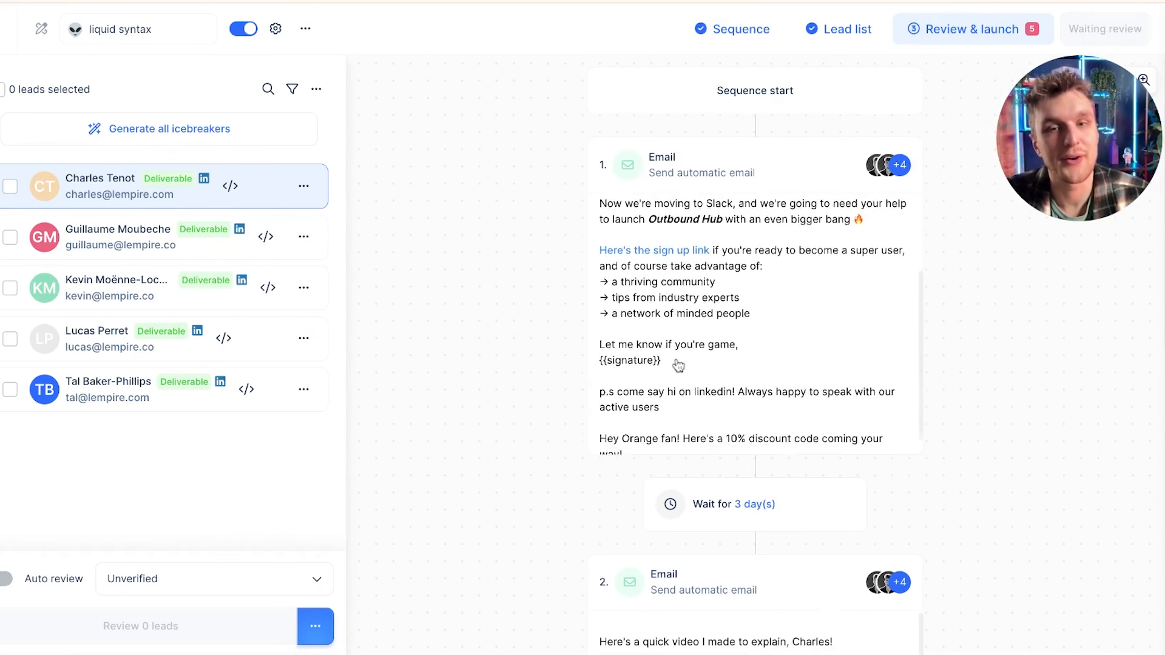
# Step: Open the first lead's first email preview, highlight the orange discount line, and close the preview
pyautogui.click(658, 417)
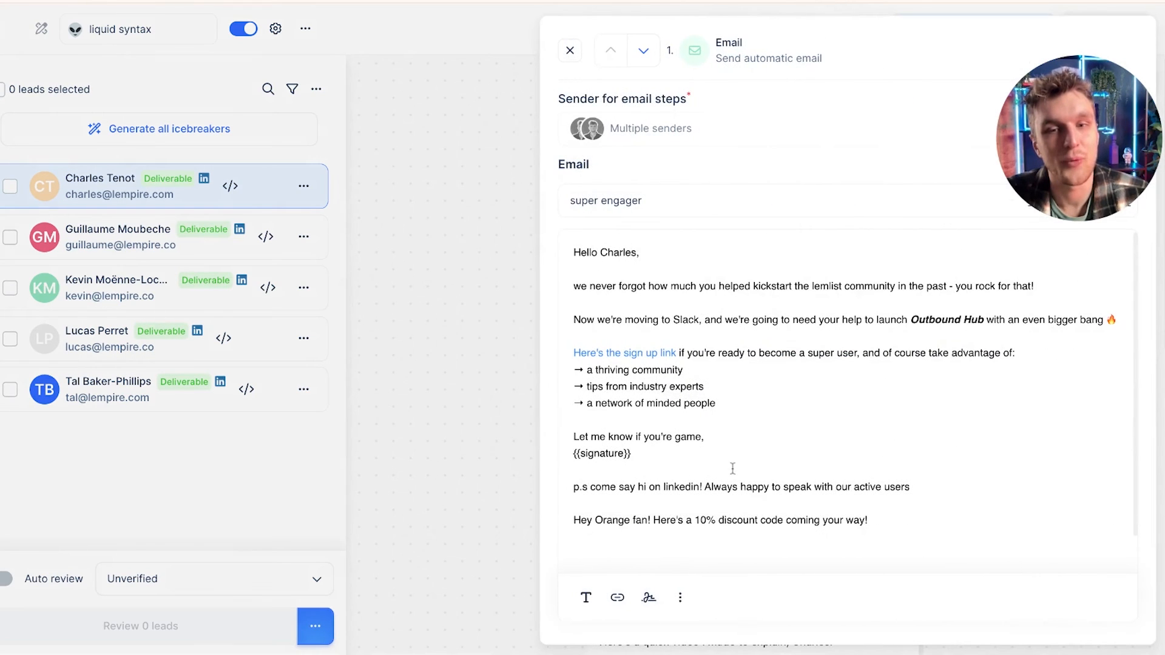
pyautogui.tripleClick(704, 522)
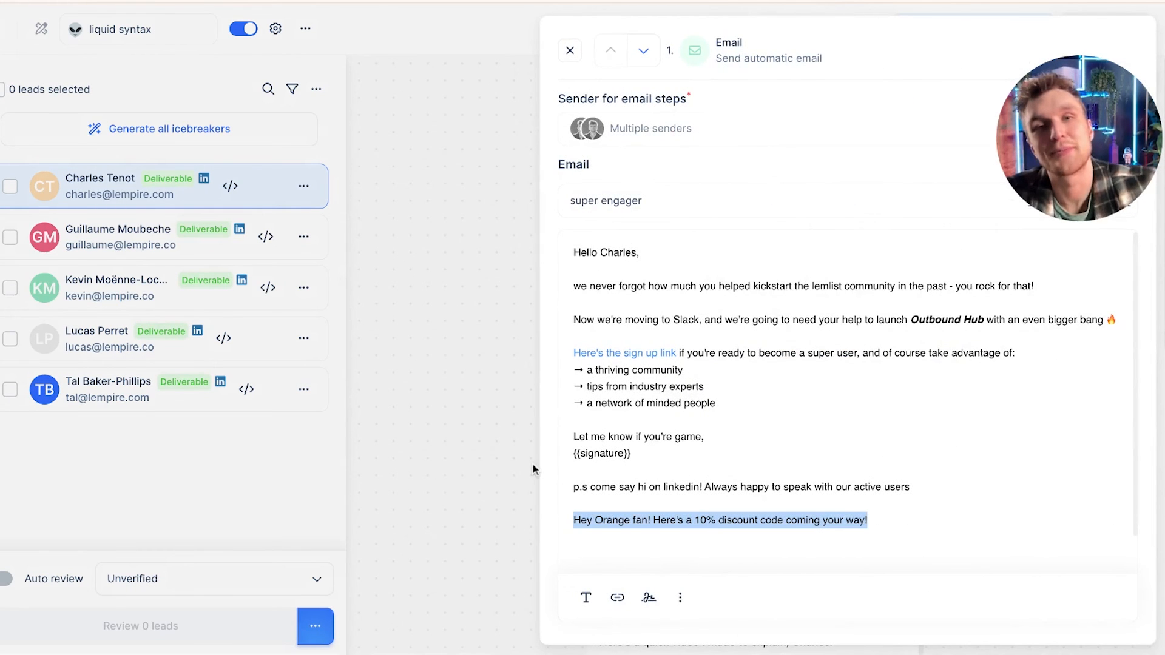
pyautogui.click(570, 51)
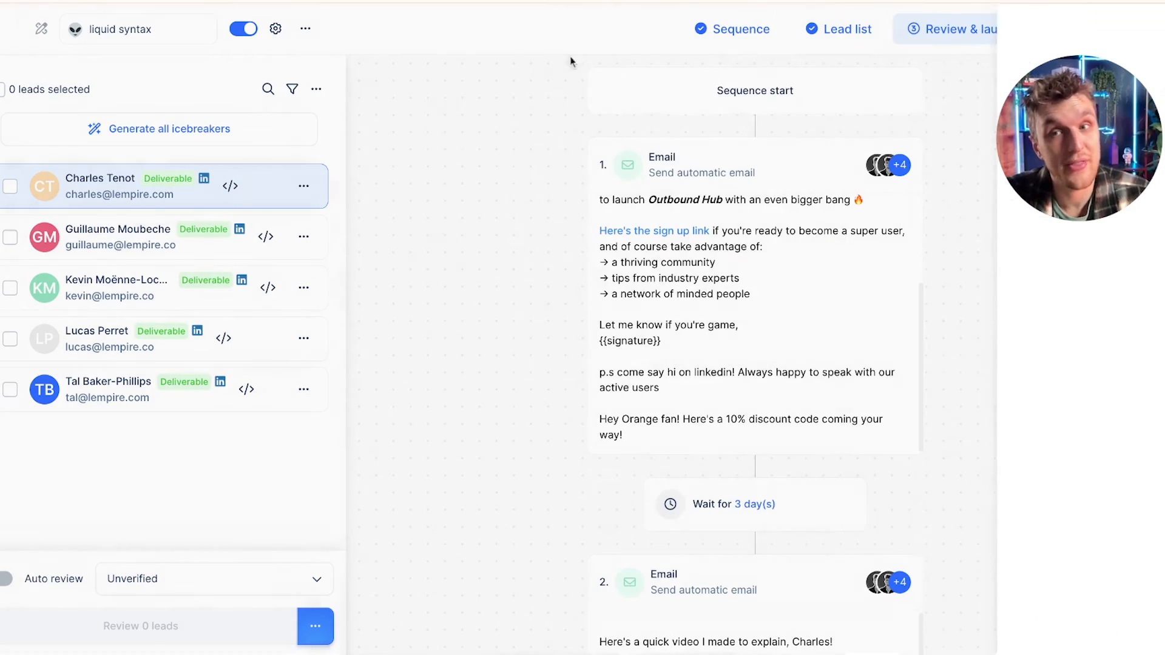
# Step: Check the second lead's first email and favourite_colour details, then return to the sequence editor
pyautogui.click(111, 234)
pyautogui.scroll(-1, 607, 273)
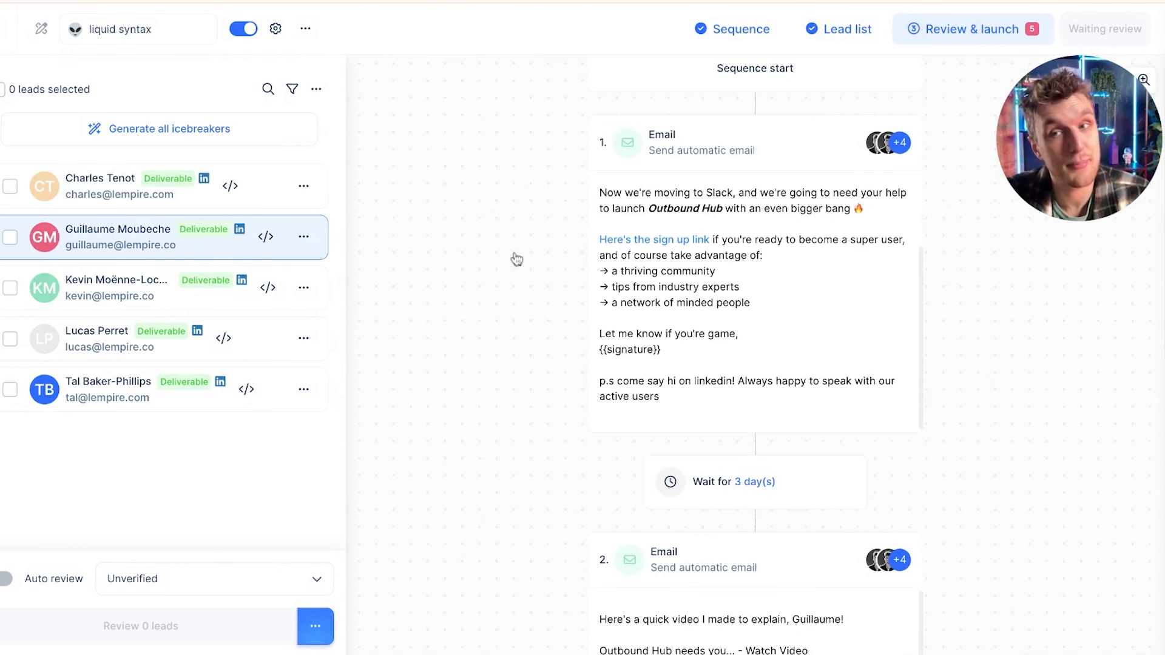
pyautogui.click(42, 237)
pyautogui.scroll(-5, 833, 352)
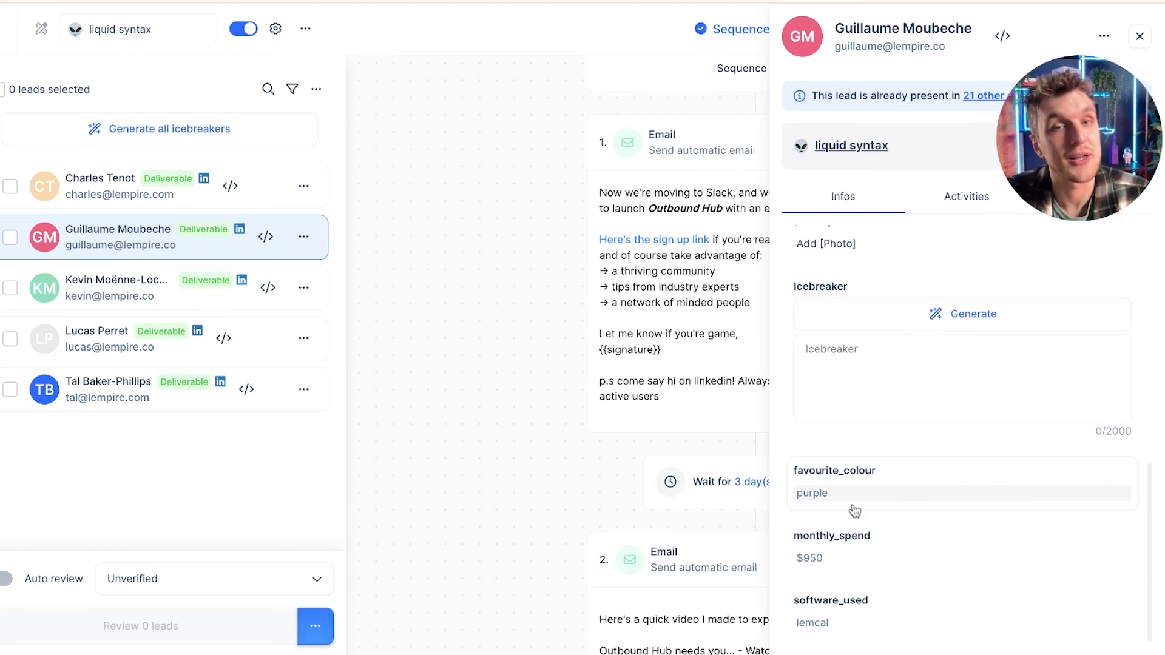
pyautogui.scroll(-1, 648, 358)
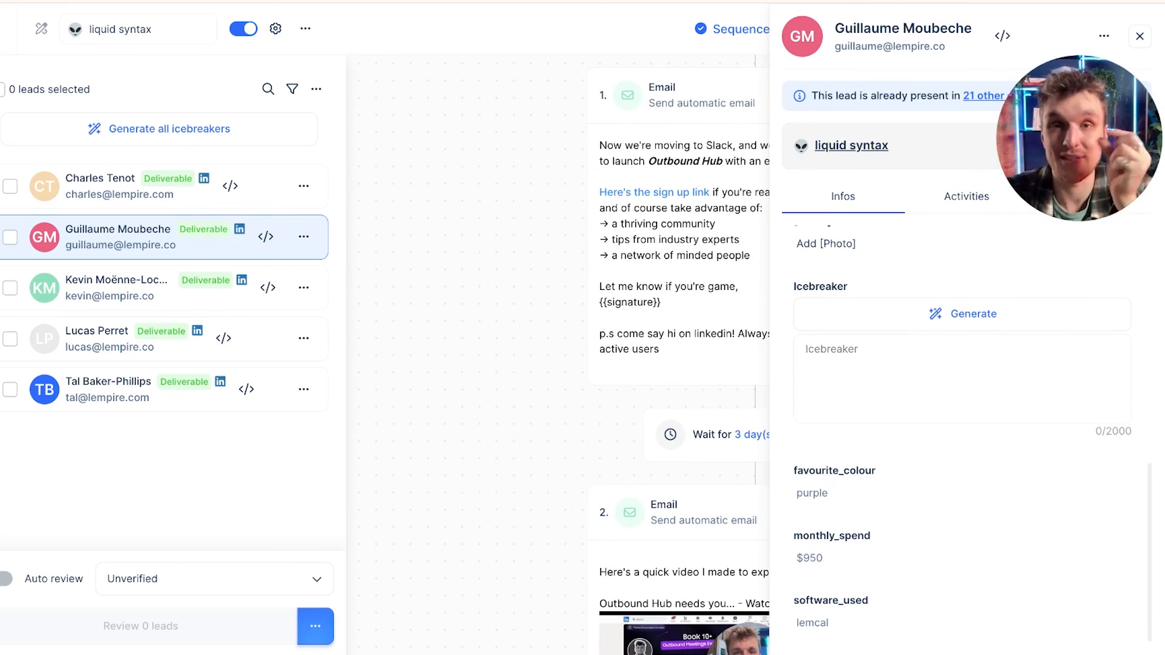
pyautogui.click(1139, 37)
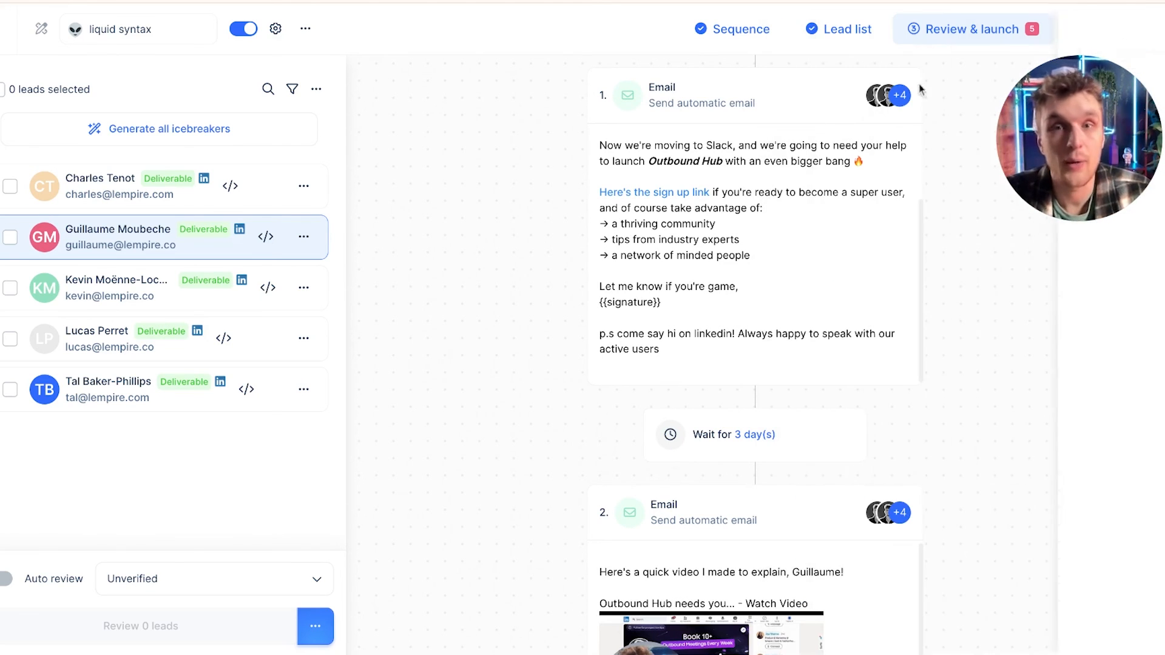
pyautogui.click(766, 29)
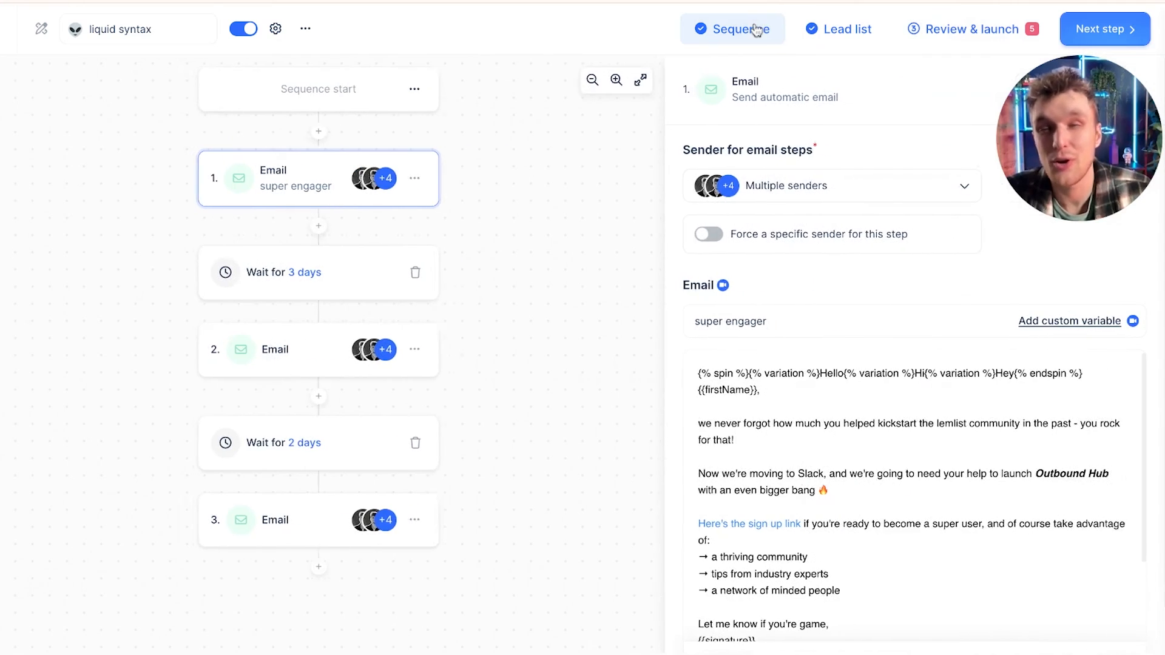